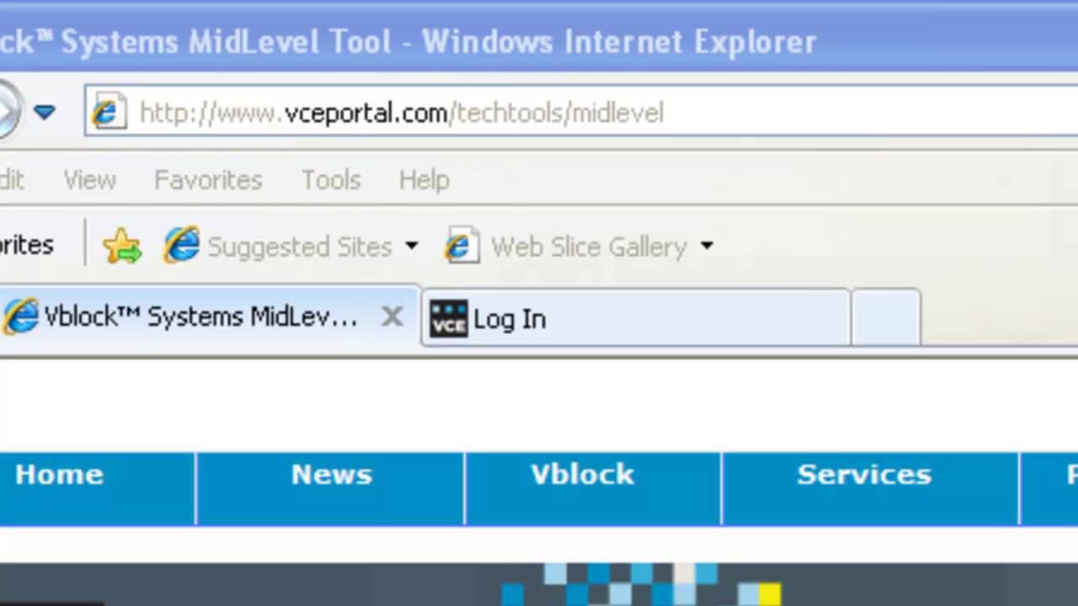
Review the Vblock Systems MidLevel Tool page on vceportal.com, including its address, usage notes and the v 2.2 download link.
click(452, 112)
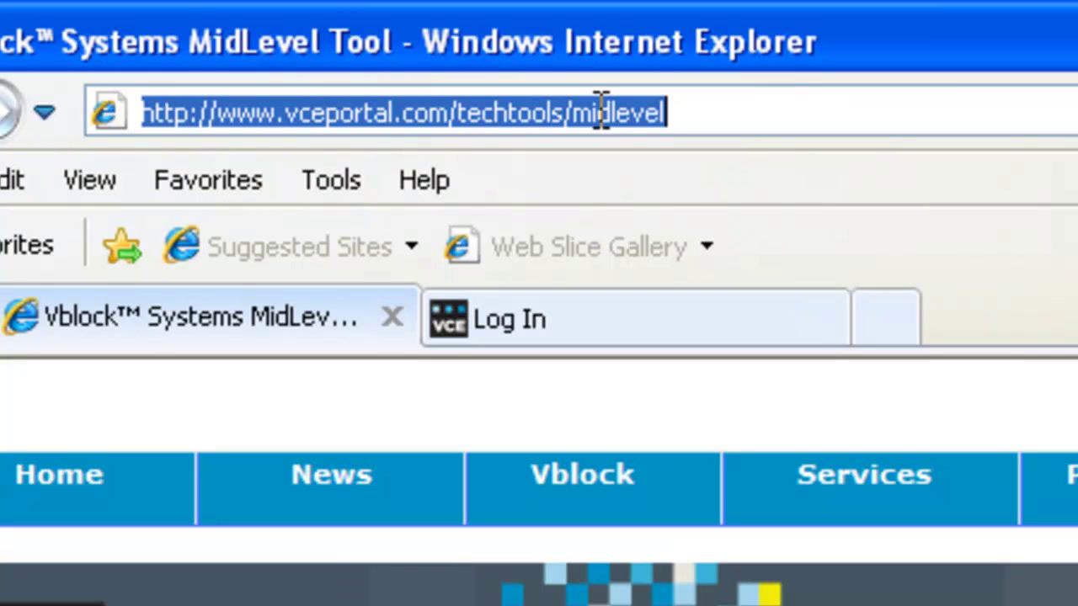
click(856, 336)
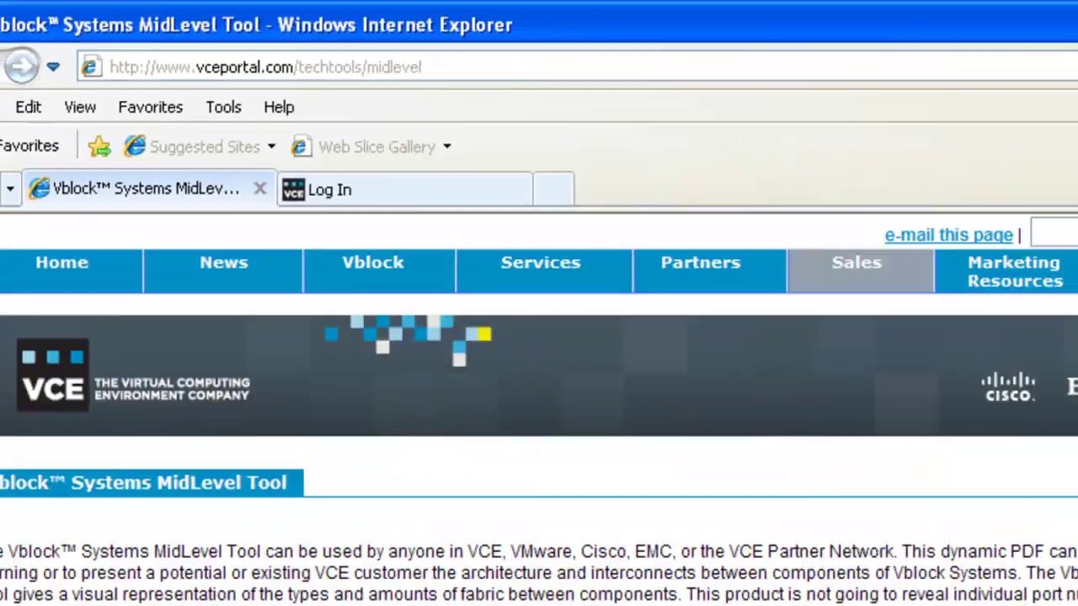
scroll(326, 447, down, 4)
scroll(326, 446, down, 2)
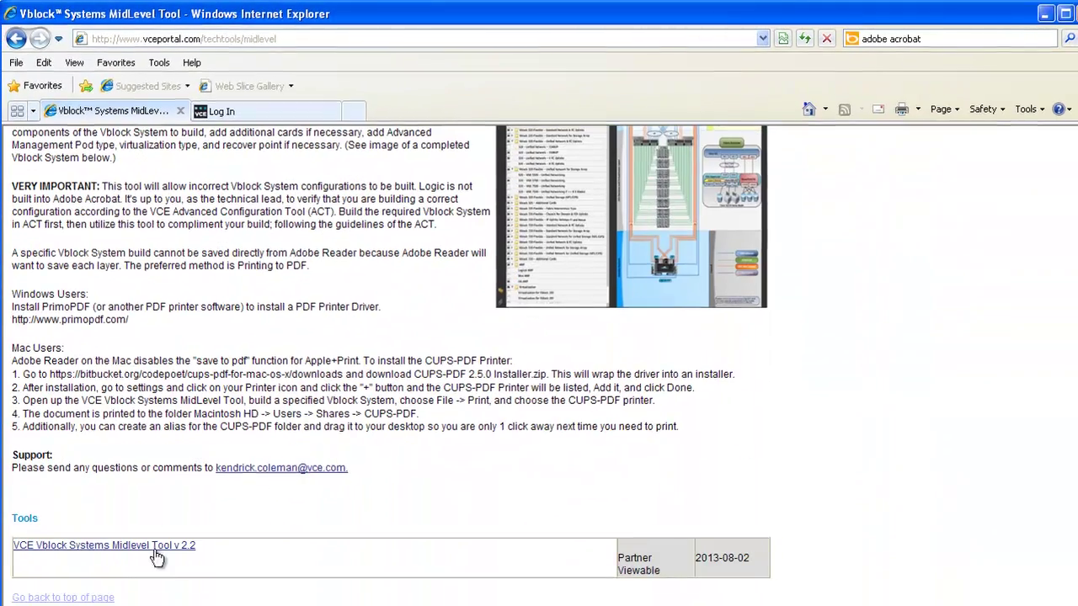
scroll(370, 404, up, 5)
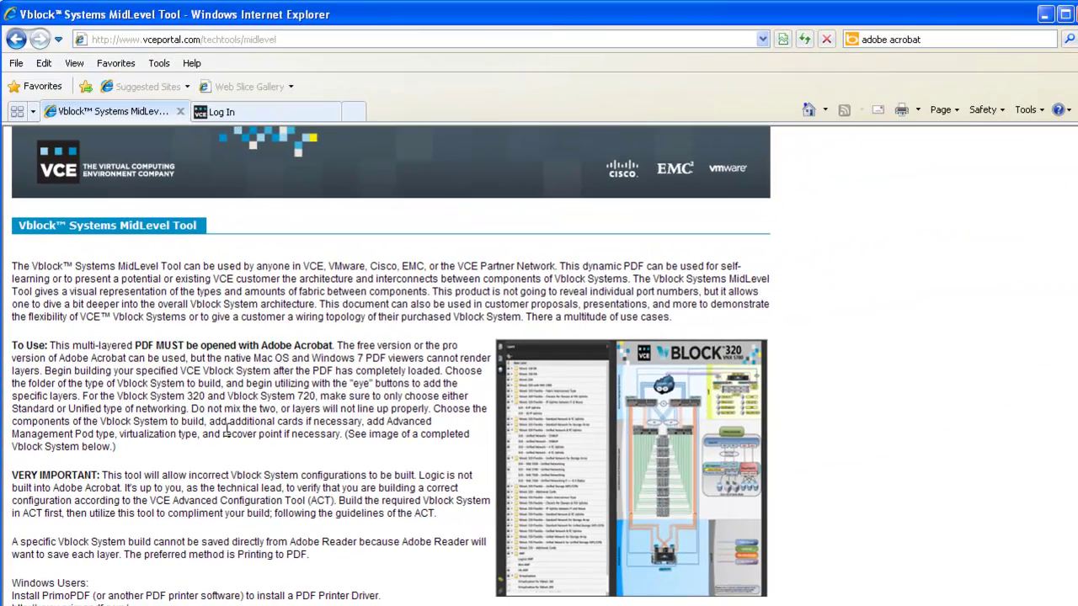
Switch to the VCE login page and sign in to the partner portal with the prefilled credentials.
click(247, 115)
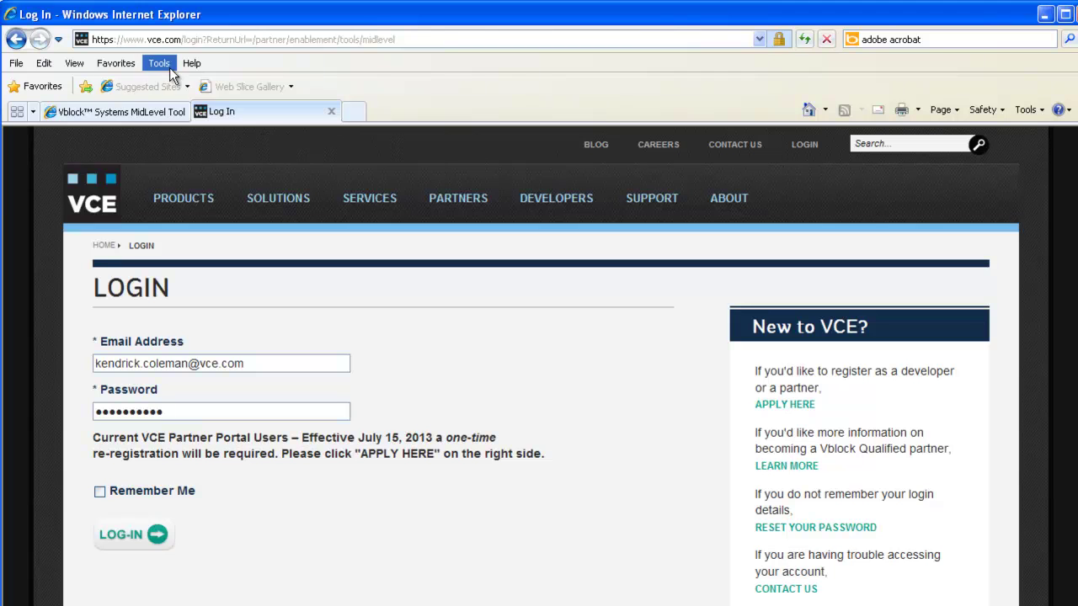
mouse_move(351, 242)
click(137, 541)
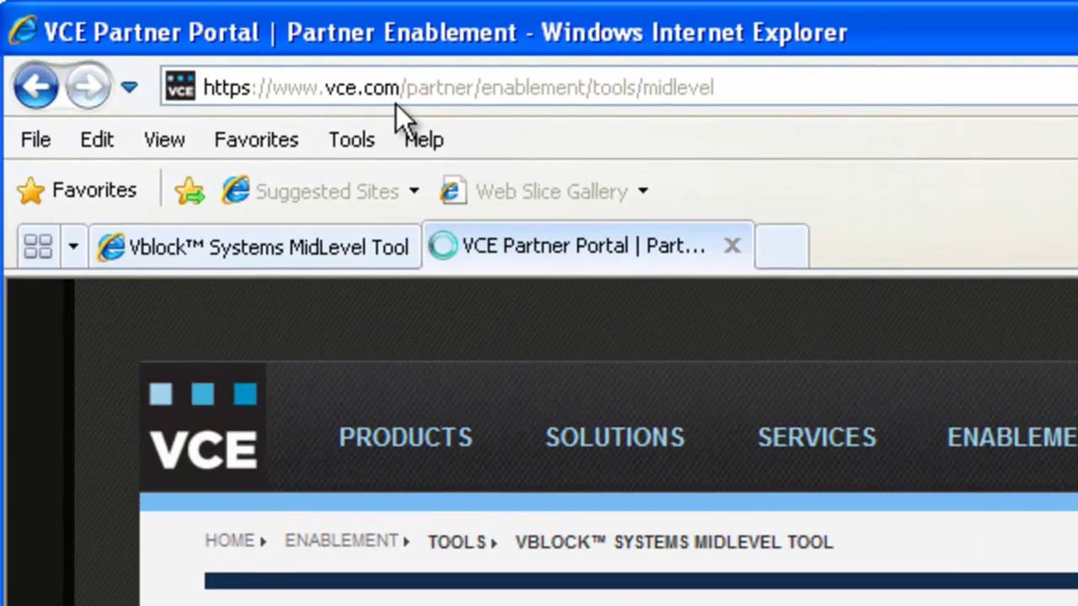
Examine the partner portal's MidLevel Tool page, from its web address down to the page end.
click(432, 96)
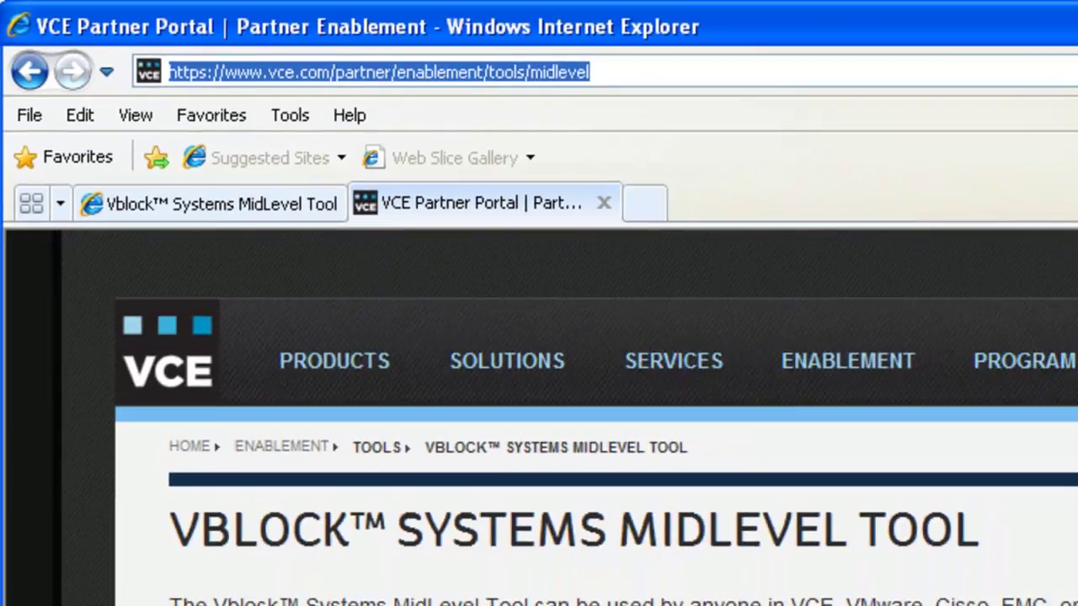
click(645, 605)
scroll(305, 407, down, 15)
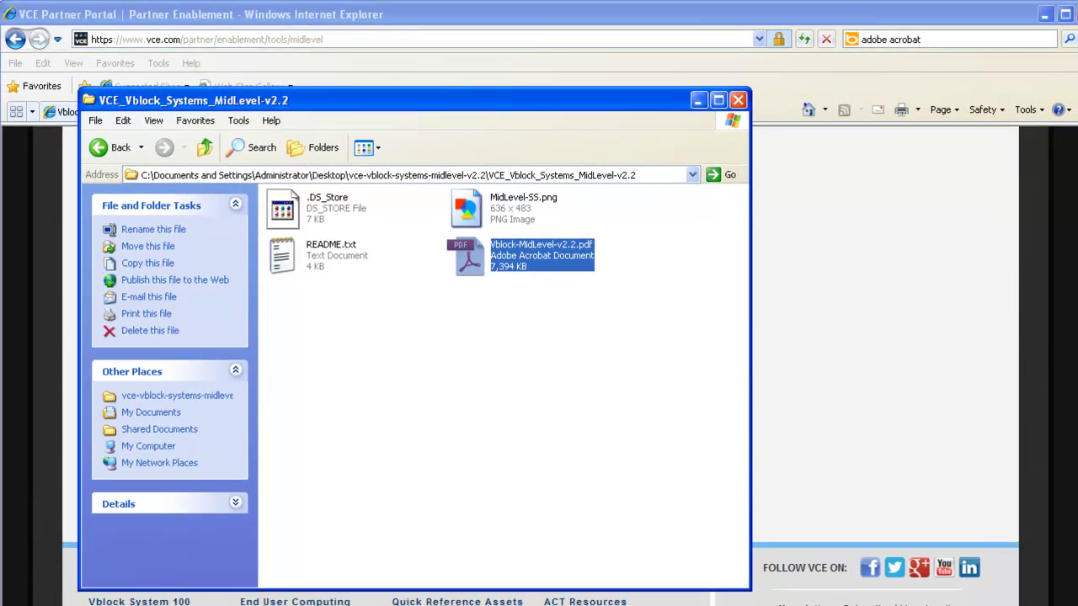
Open Vblock-MidLevel-v2.2.pdf from the VCE_Vblock_Systems_MidLevel-v2.2 folder.
key(Return)
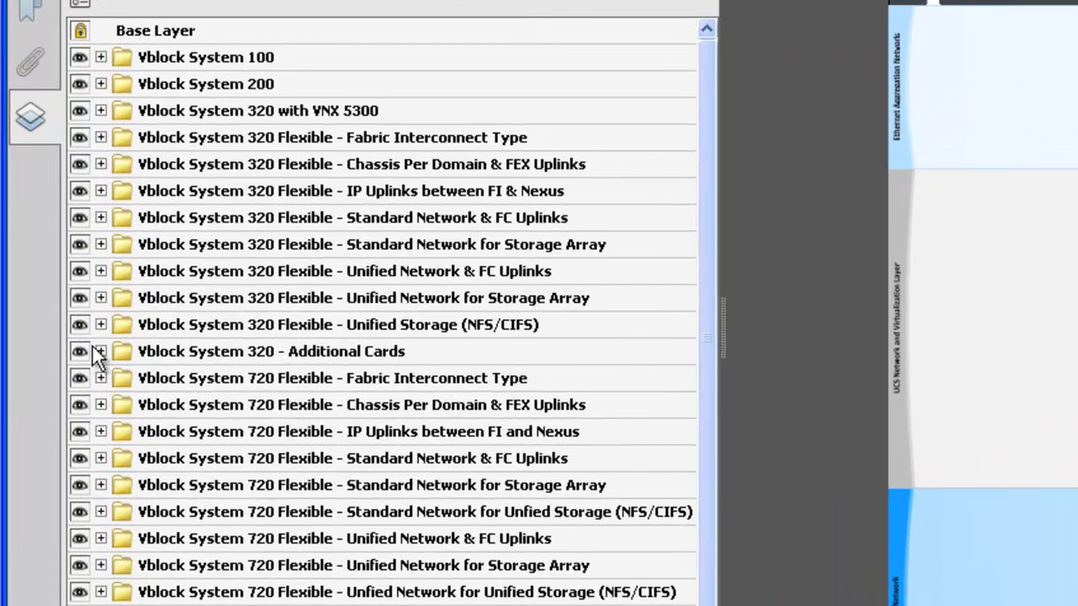
Browse the Vblock System 320 layer groups and try the EMC VNX 5700 - Standard Networking layer, switching it on and off again.
click(100, 351)
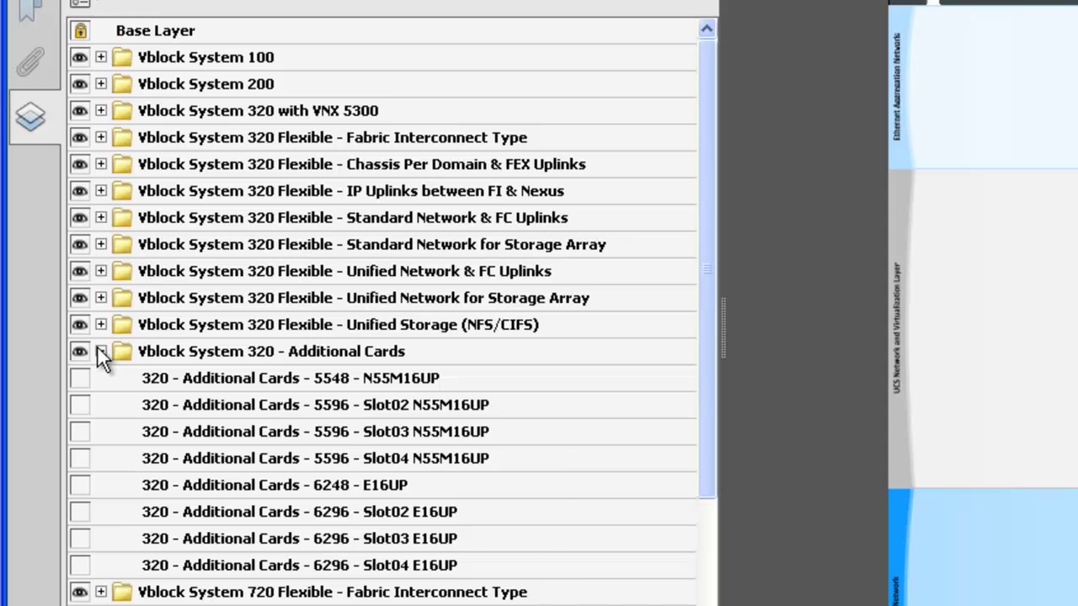
click(99, 352)
click(101, 244)
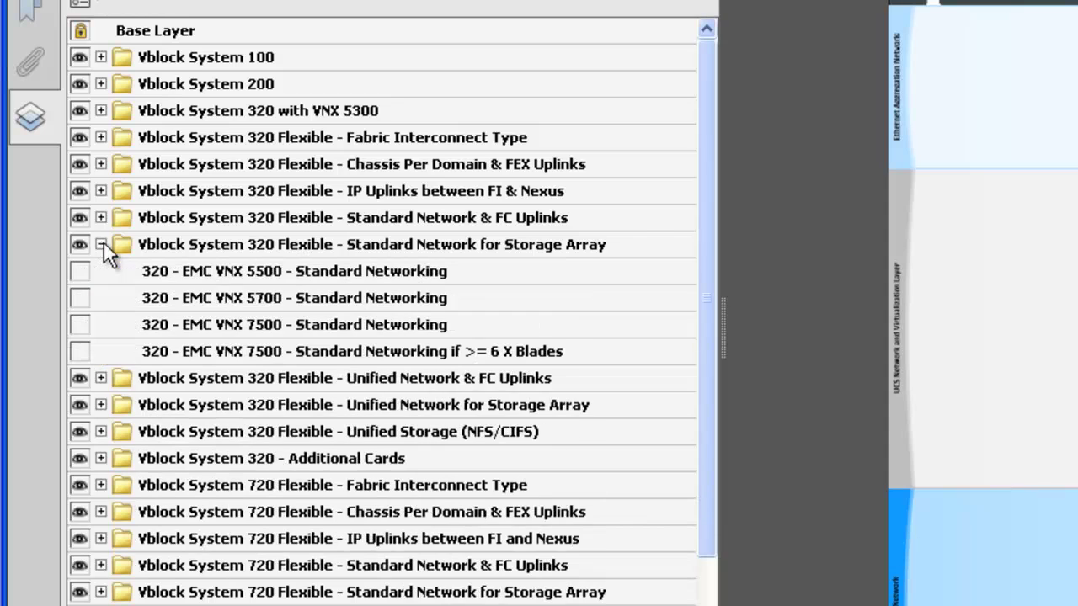
click(79, 301)
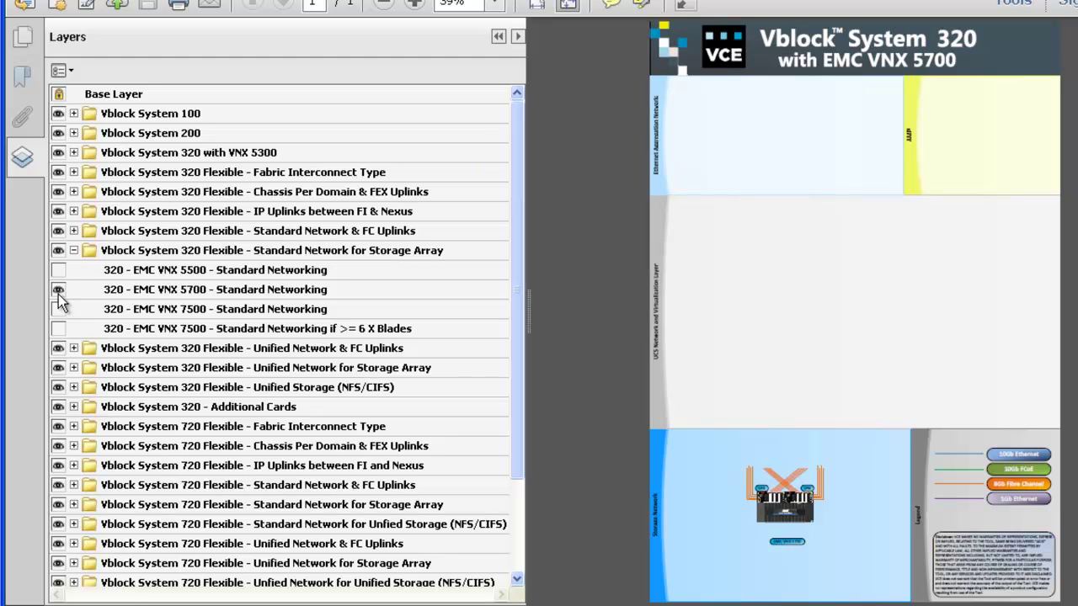
click(58, 289)
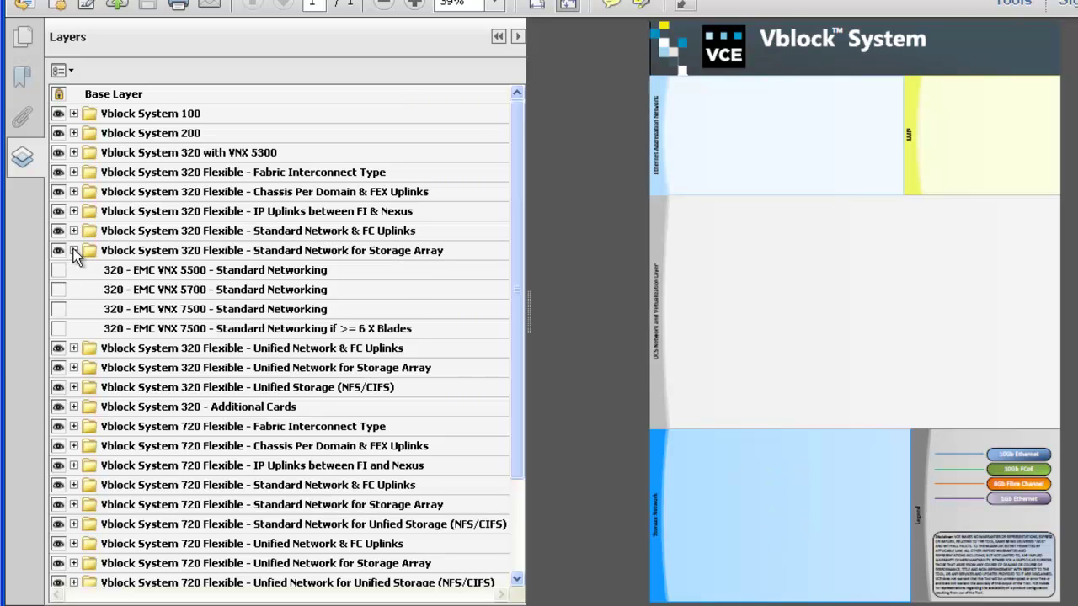
click(73, 251)
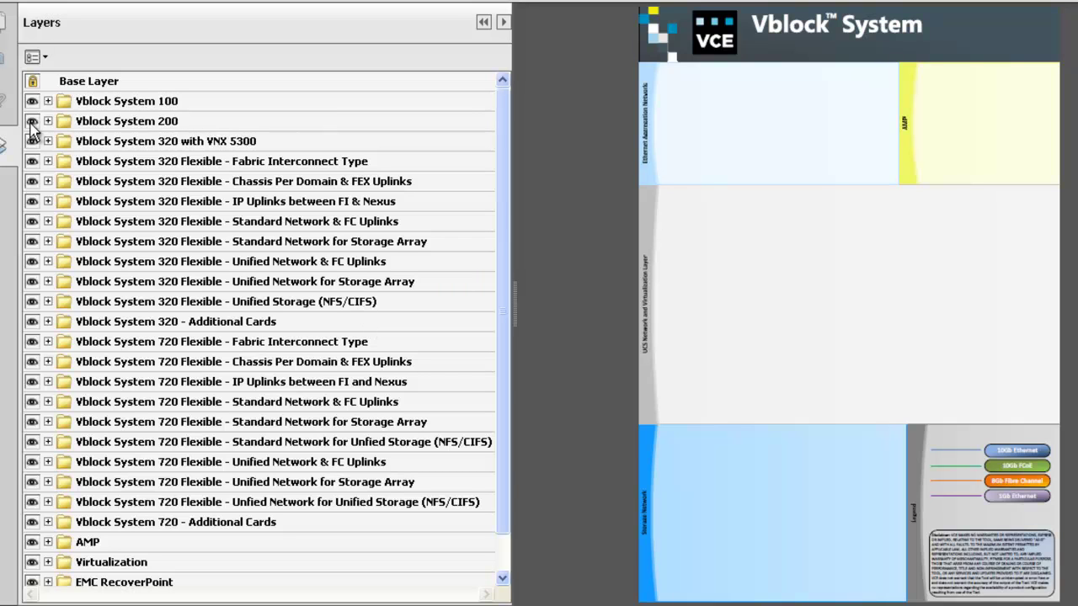
Show the EMC VNXe 3300 - Base layer of the Vblock System 100 group, briefly toggling the 6 Servers layer on and off.
click(48, 101)
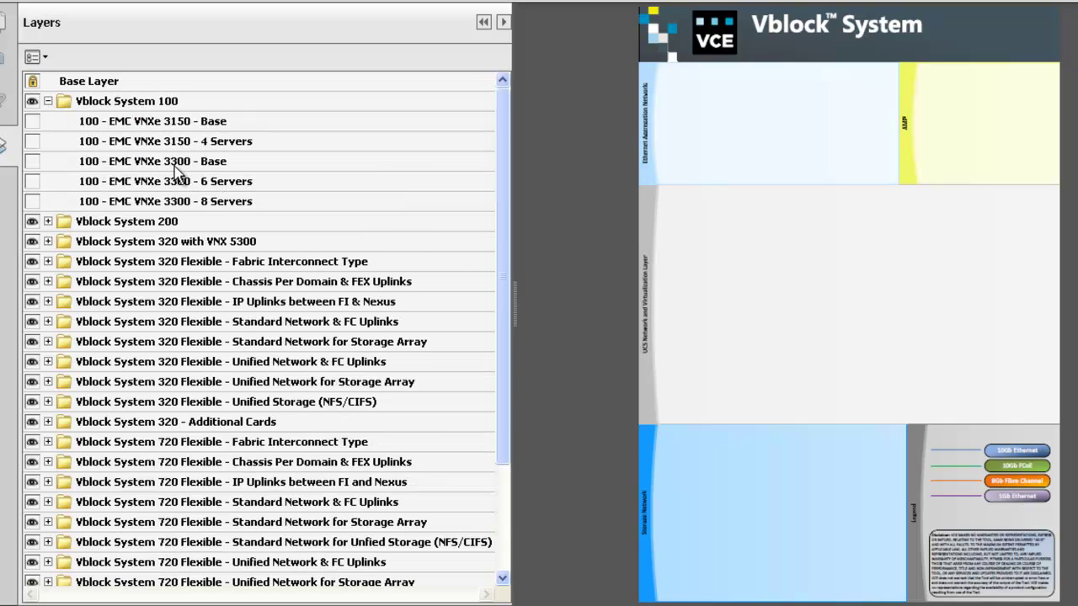
click(31, 165)
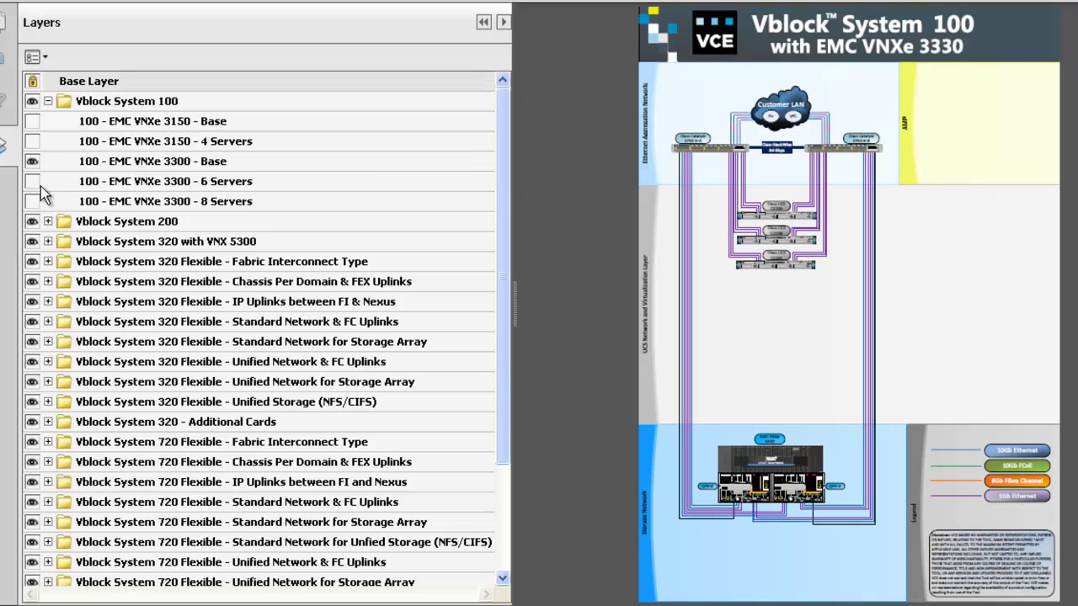
click(32, 183)
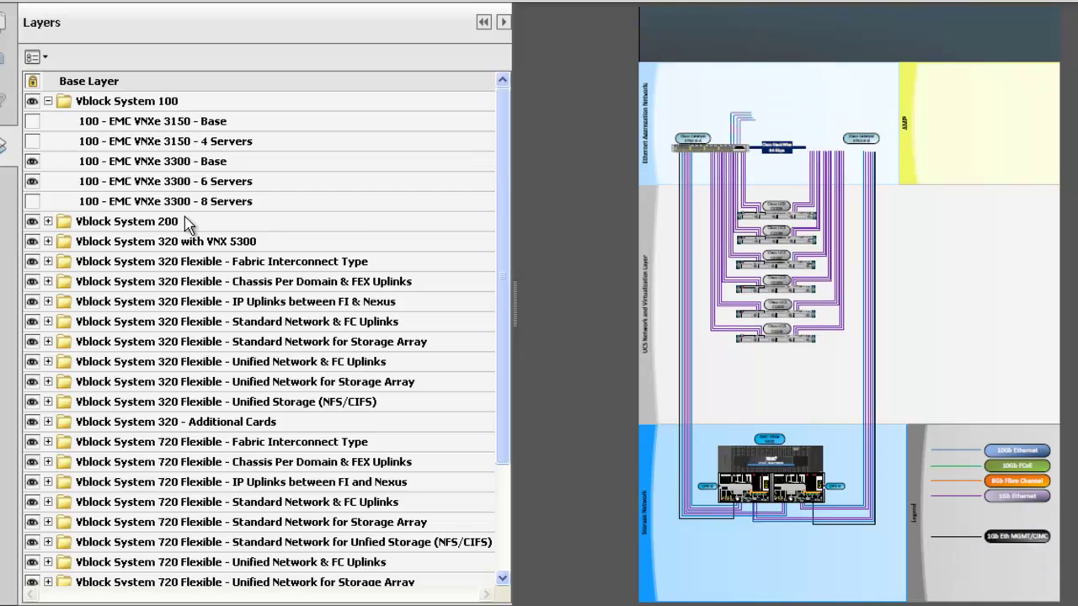
click(34, 181)
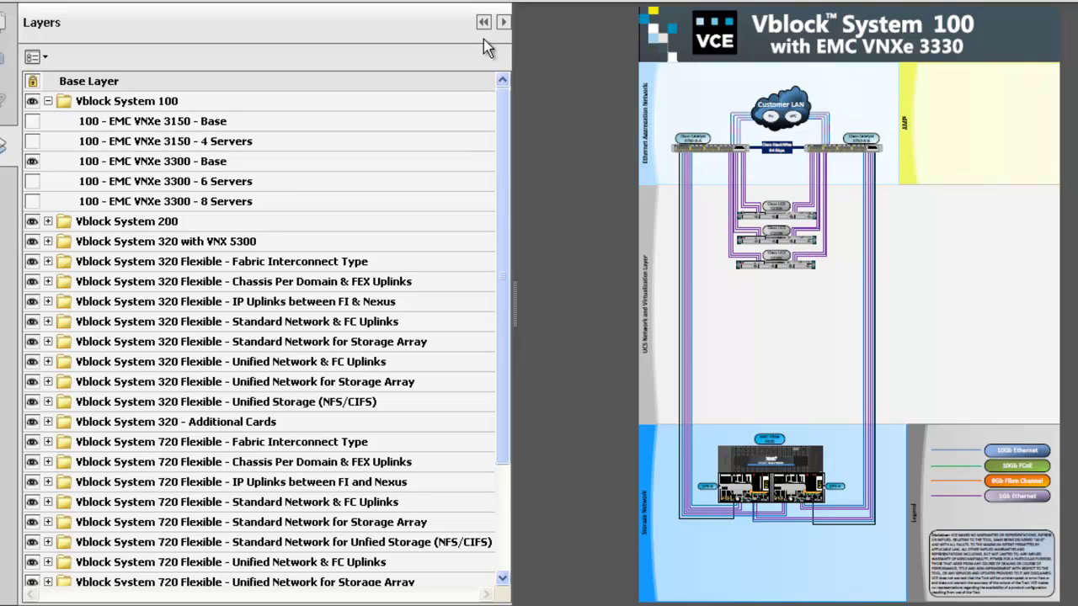
Examine the Customer LAN, Catalyst switch and UCS server connections at 125% zoom.
click(485, 3)
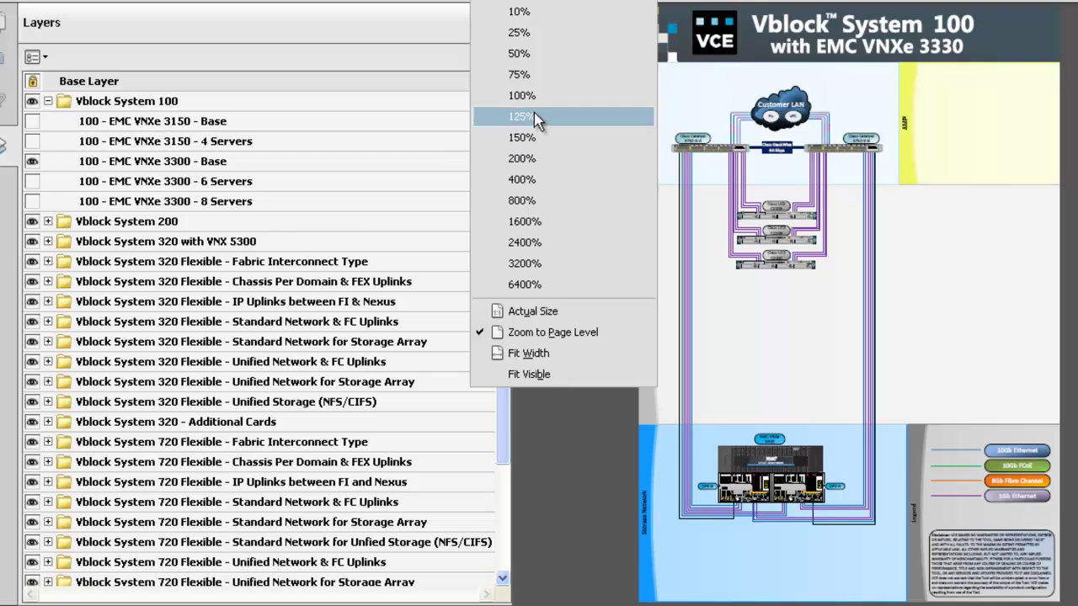
click(553, 137)
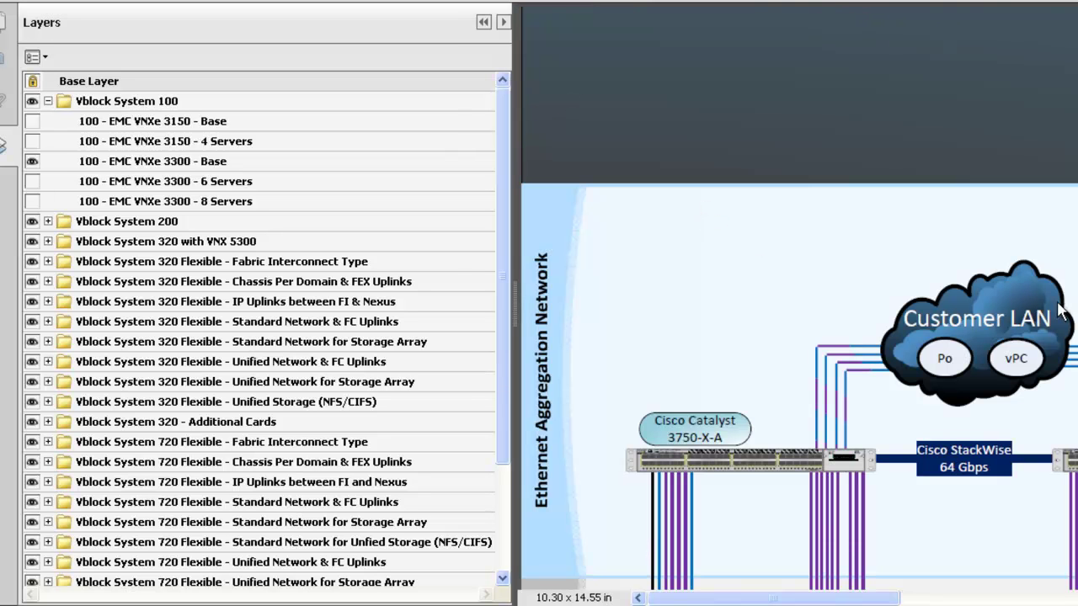
scroll(800, 379, down, 5)
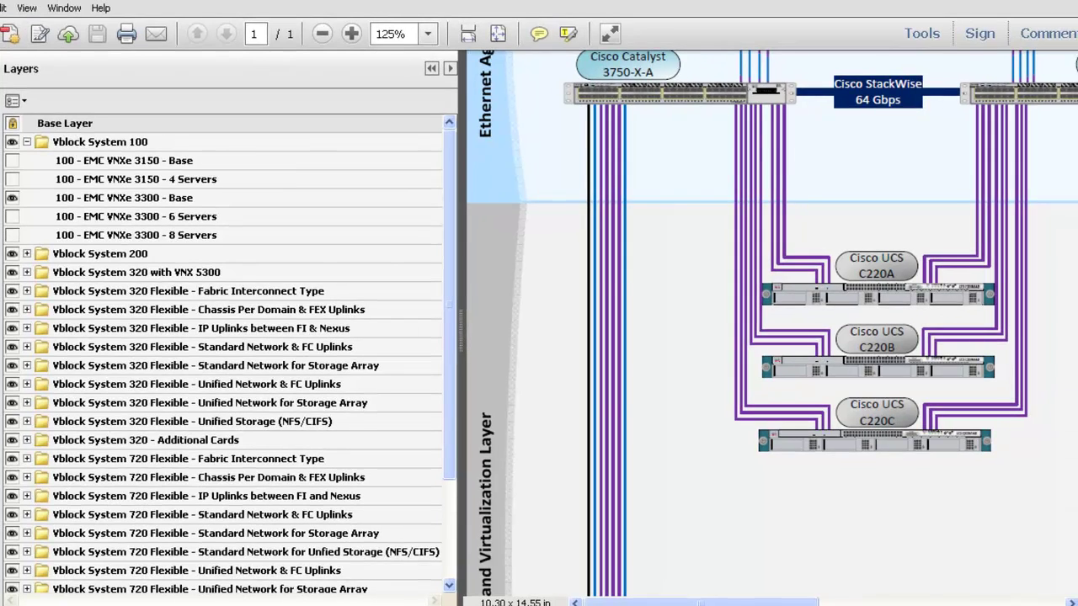
scroll(752, 531, up, 4)
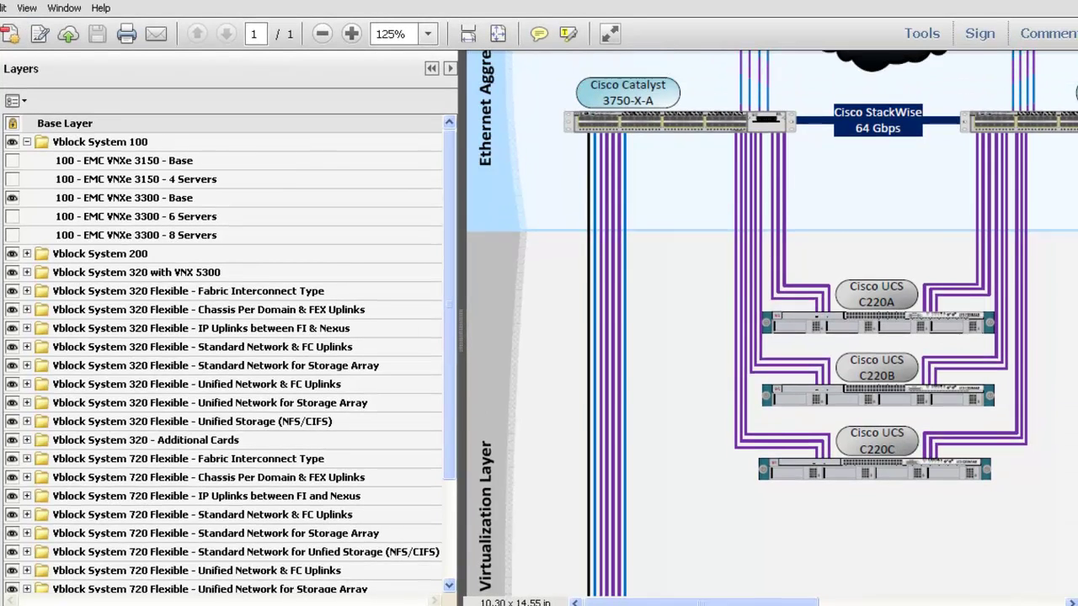
drag(687, 601, 731, 601)
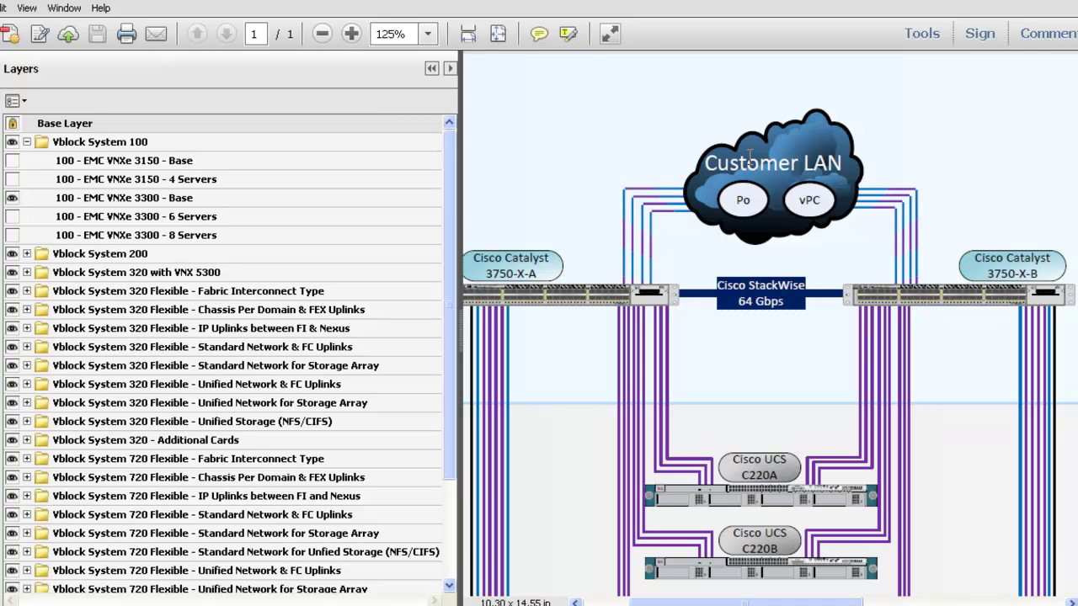
Set the zoom to 50% and examine the cabling from the Catalyst switches down to the storage array.
click(427, 33)
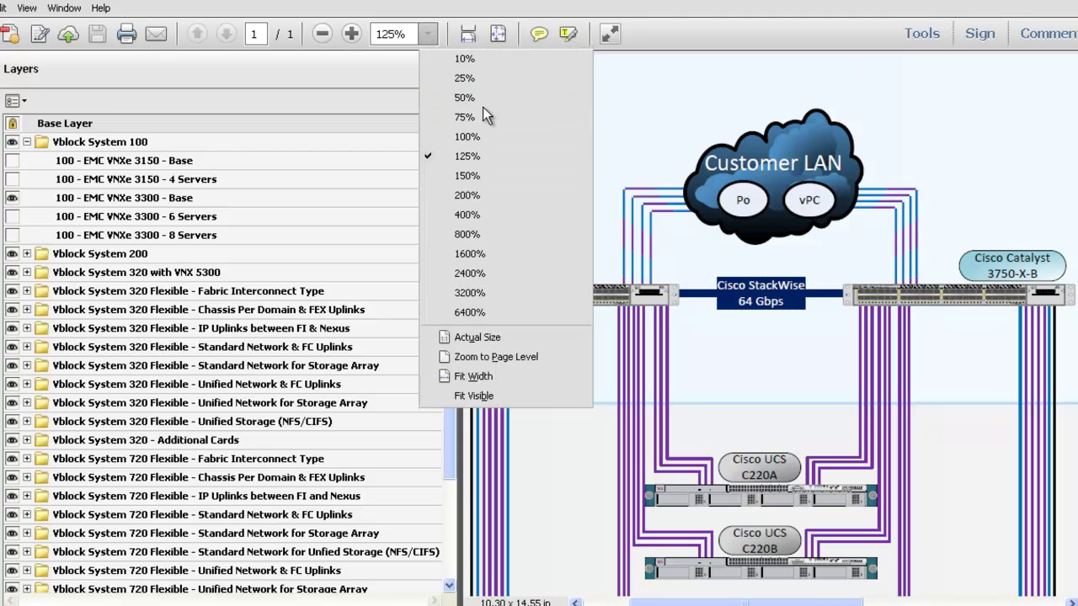
click(464, 97)
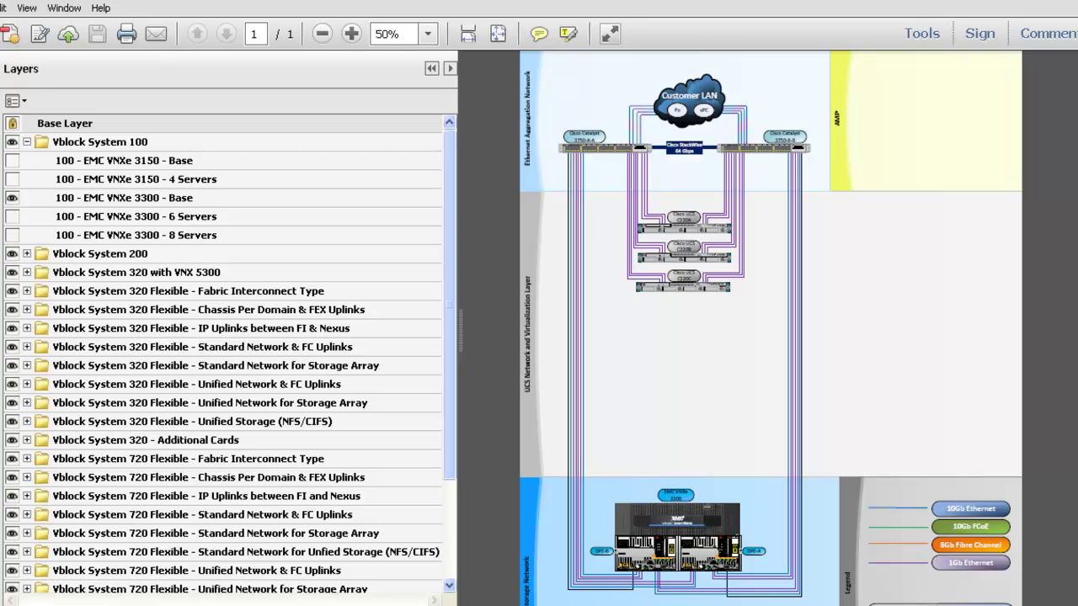
scroll(680, 295, down, 1)
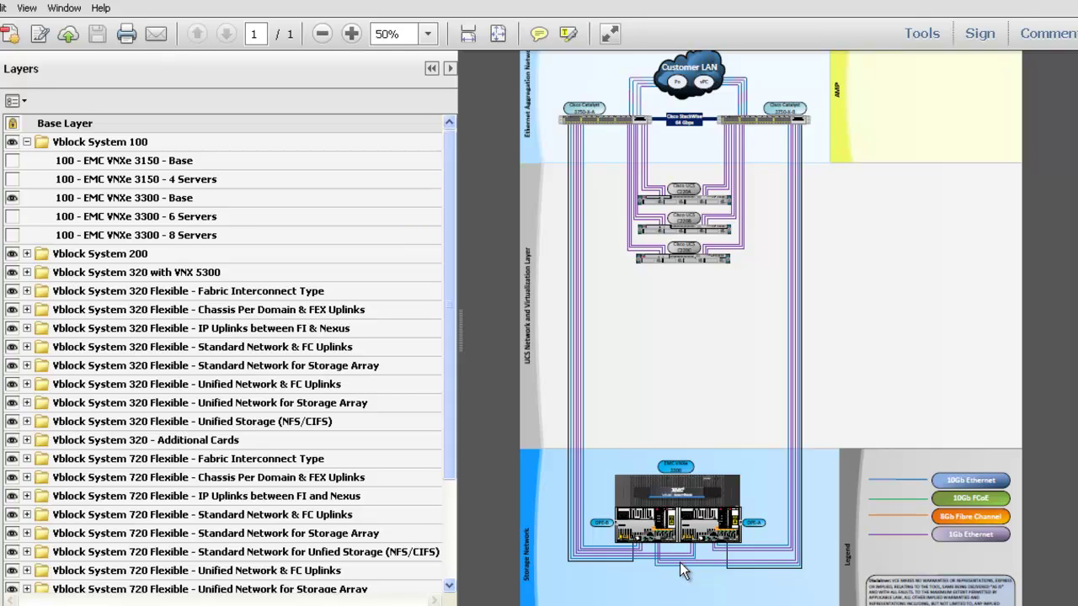
scroll(702, 529, up, 1)
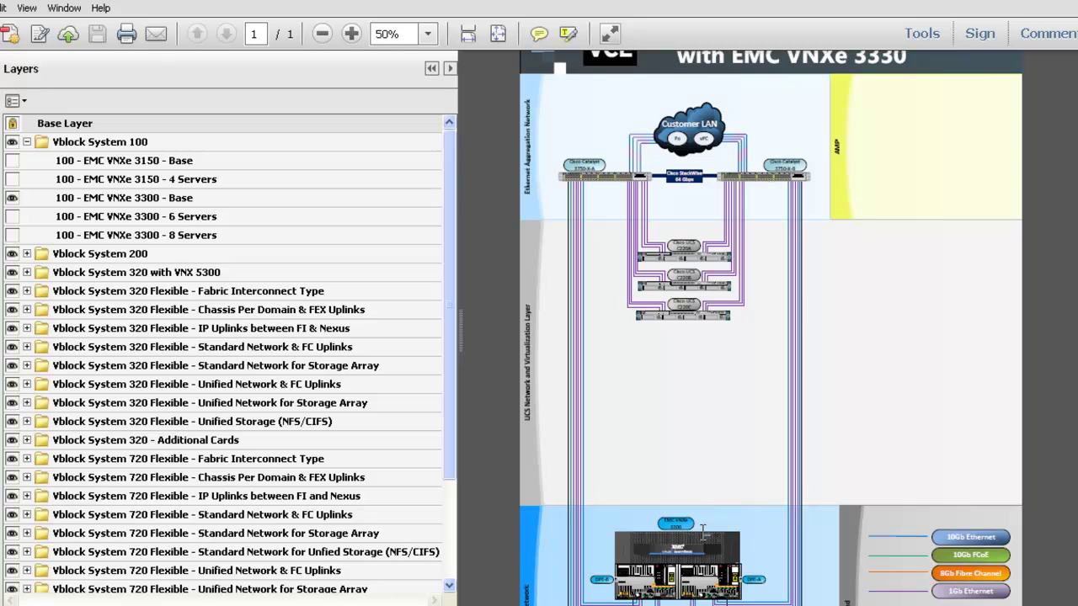
scroll(702, 529, down, 1)
scroll(703, 529, down, 1)
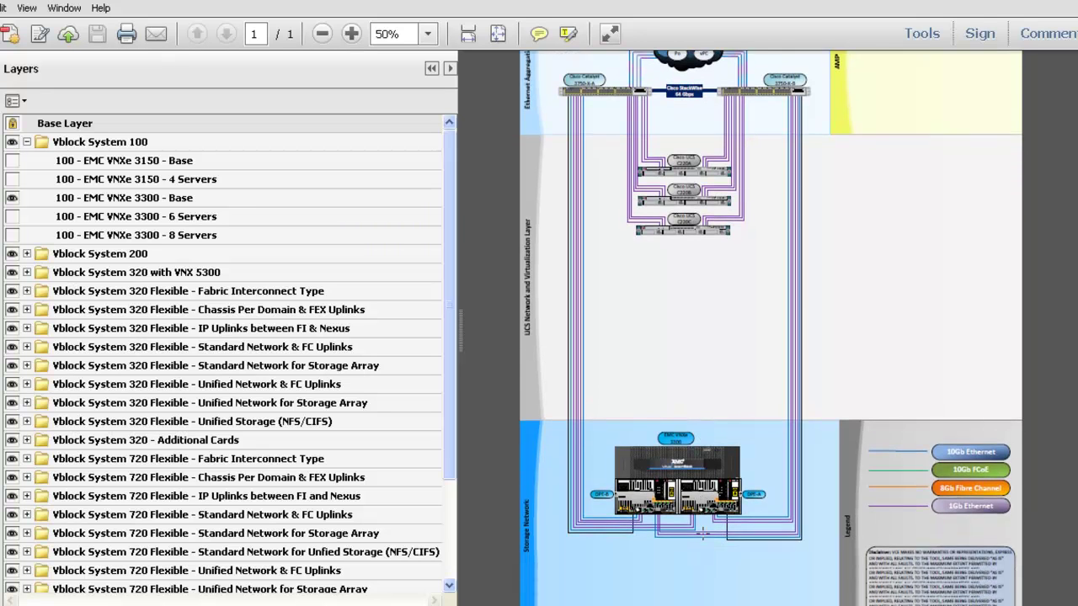
scroll(702, 528, up, 1)
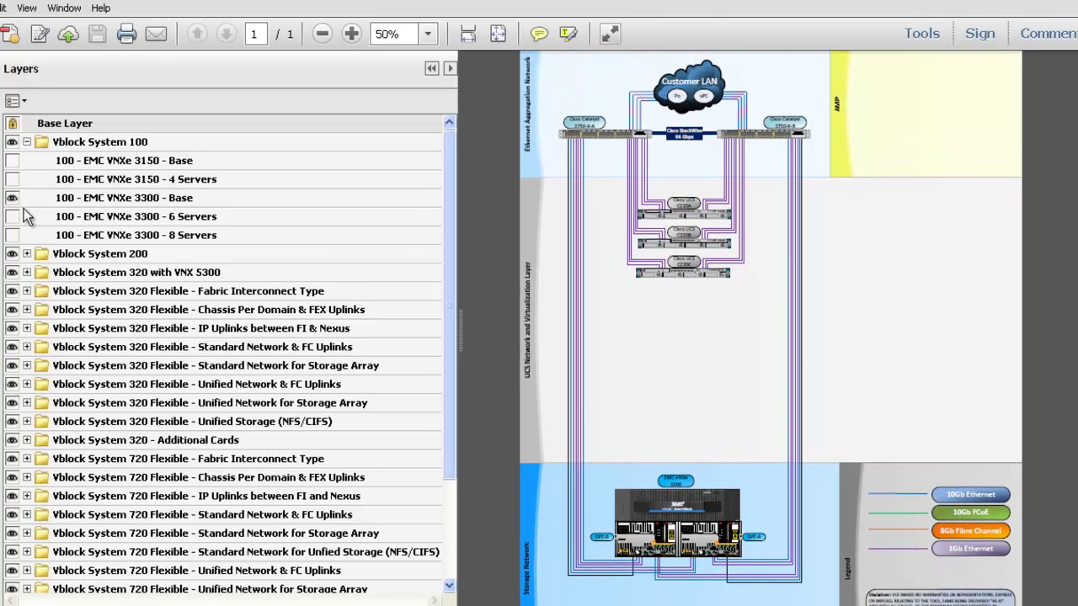
Add the EMC VNXe 3300 - 6 Servers and 8 Servers layers to the Vblock System 100 diagram.
click(9, 217)
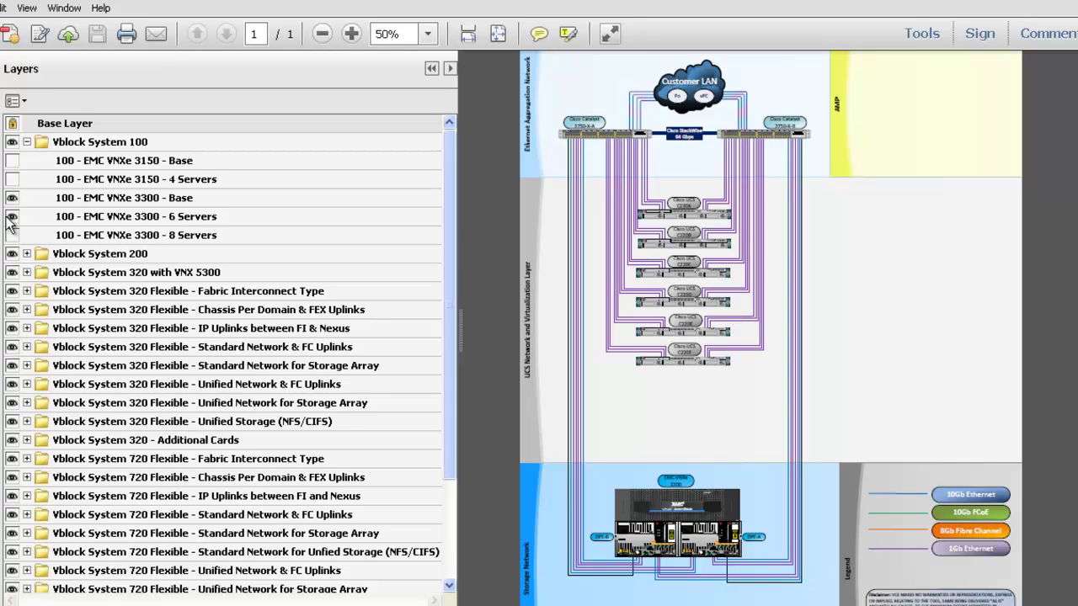
click(11, 236)
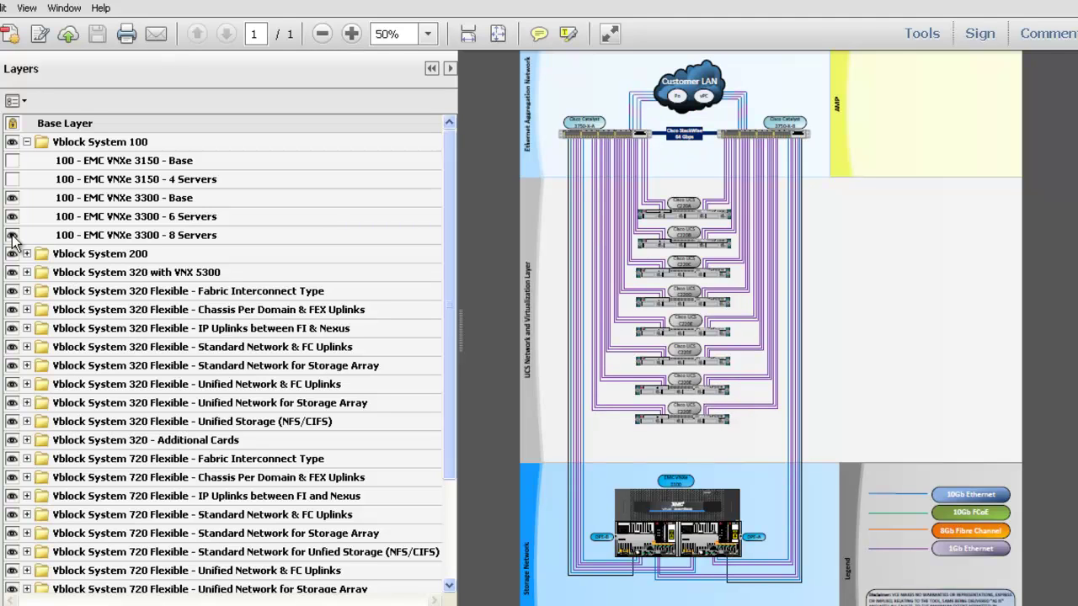
scroll(1059, 219, up, 3)
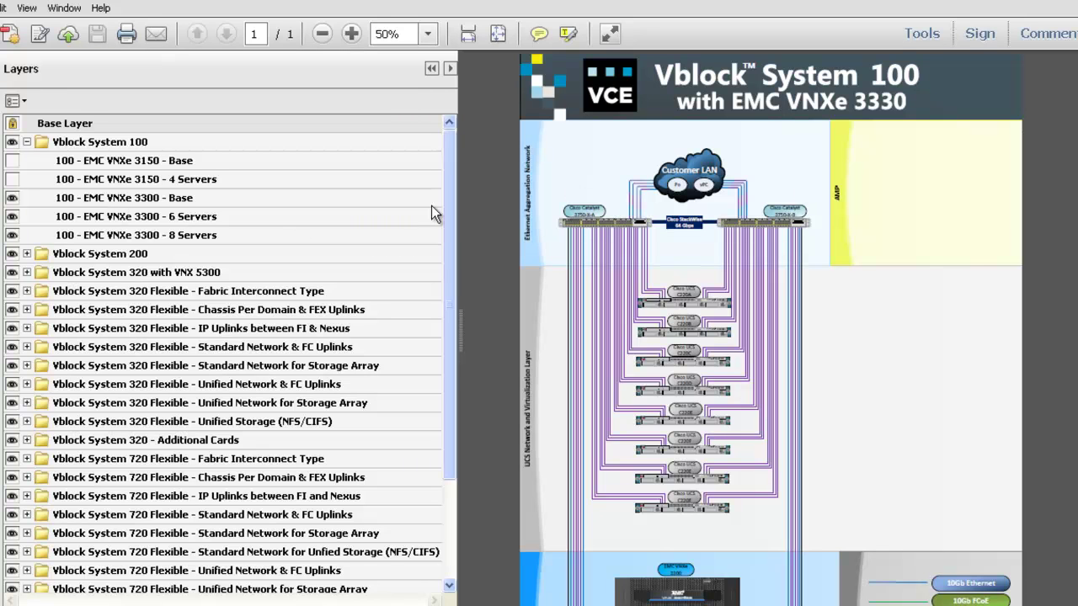
Show the Logical AMP layer of the AMP group and set the page zoom to 100%.
drag(446, 200, 445, 271)
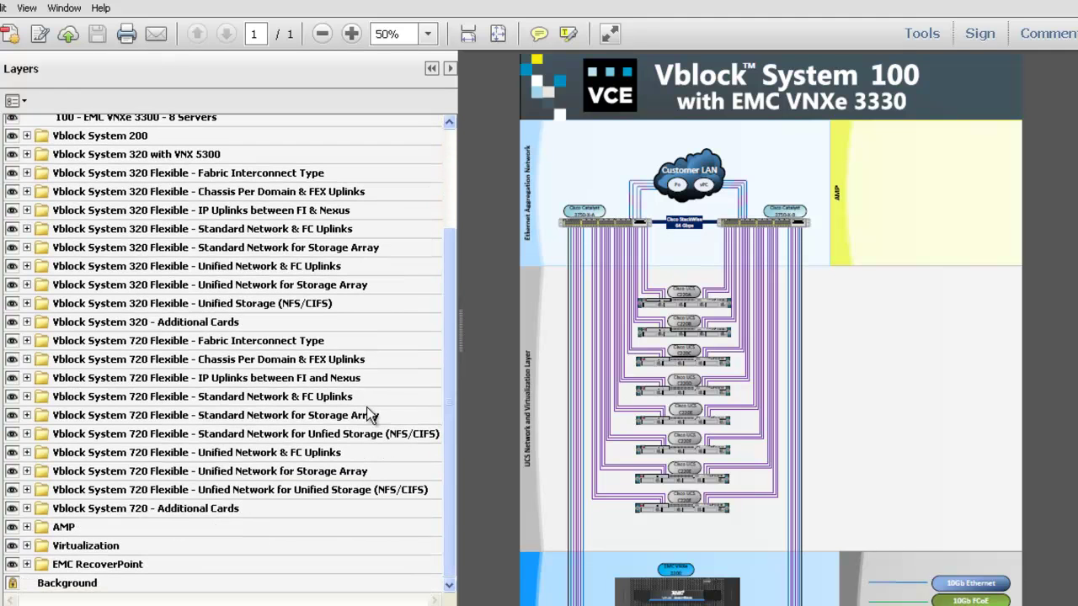
click(27, 527)
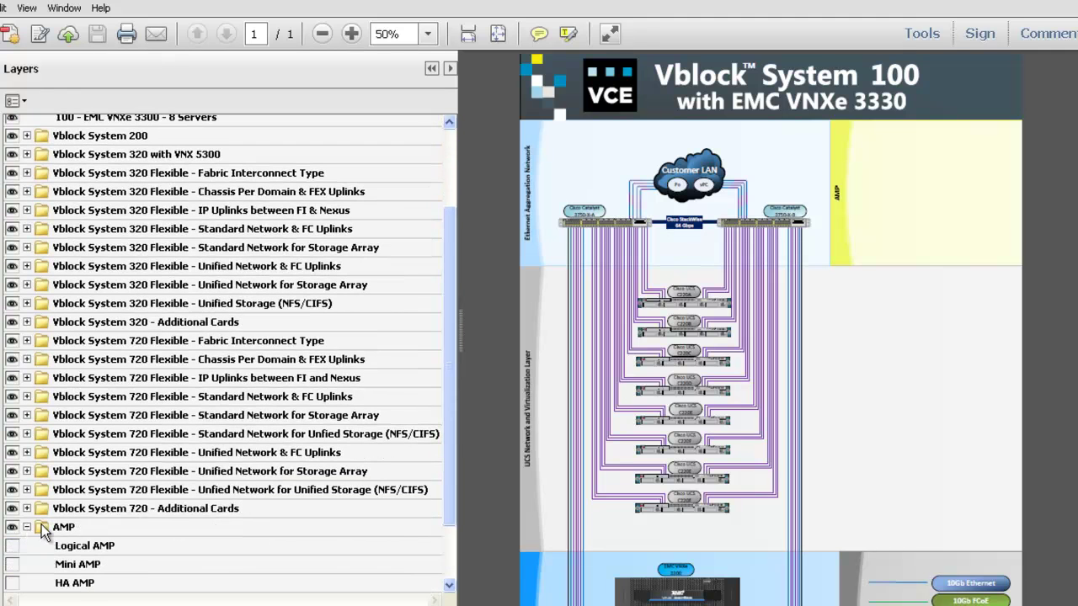
click(450, 559)
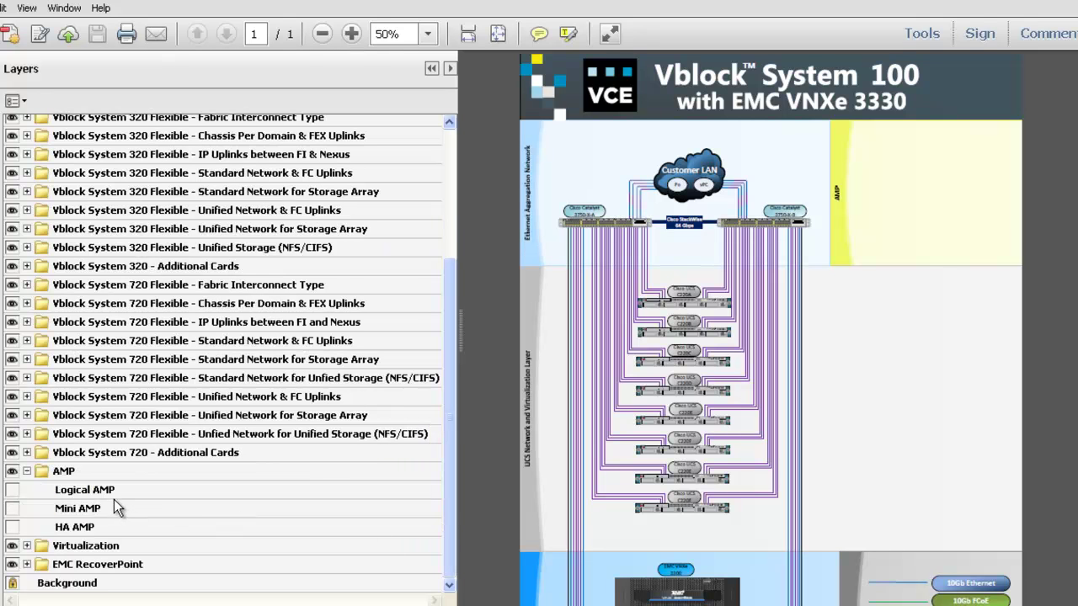
click(12, 506)
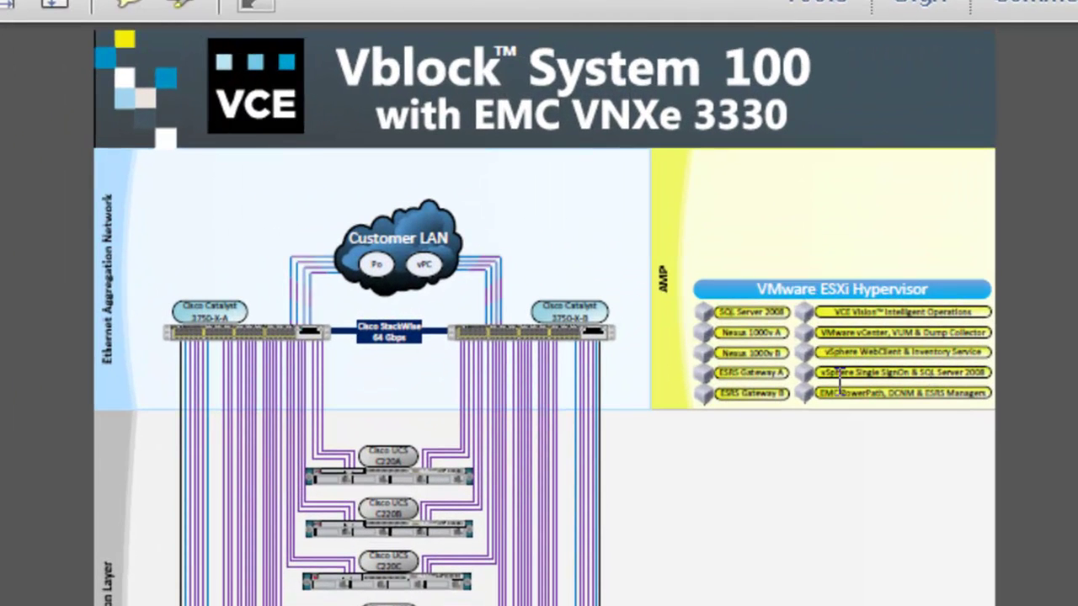
click(1, 3)
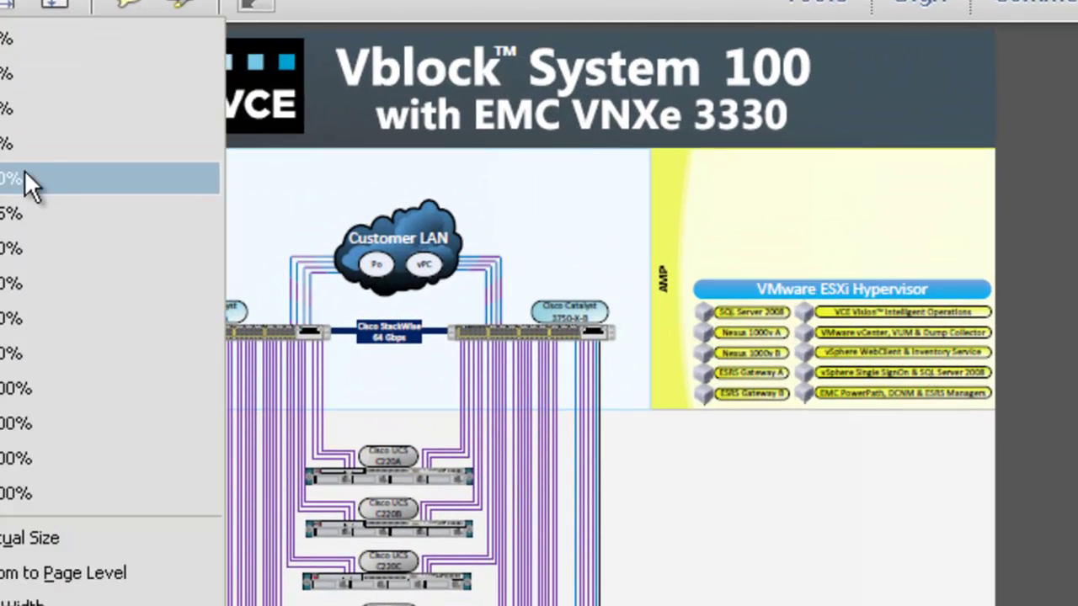
click(3, 178)
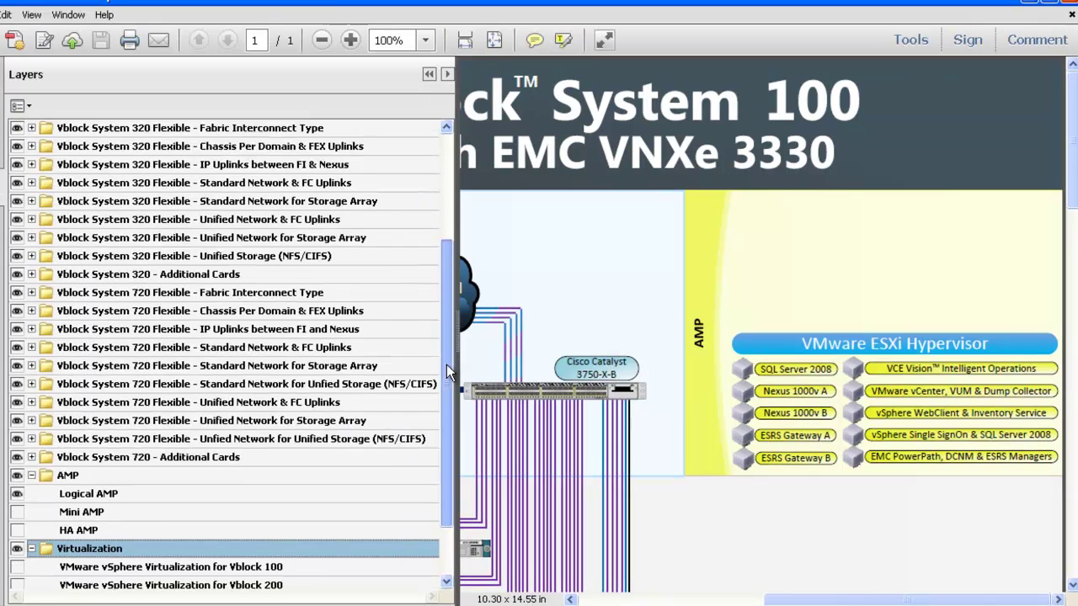
Show the VMware vSphere Virtualization for Vblock 100 layer and examine its NIC, hypervisor and distributed switch diagram.
scroll(447, 365, down, 2)
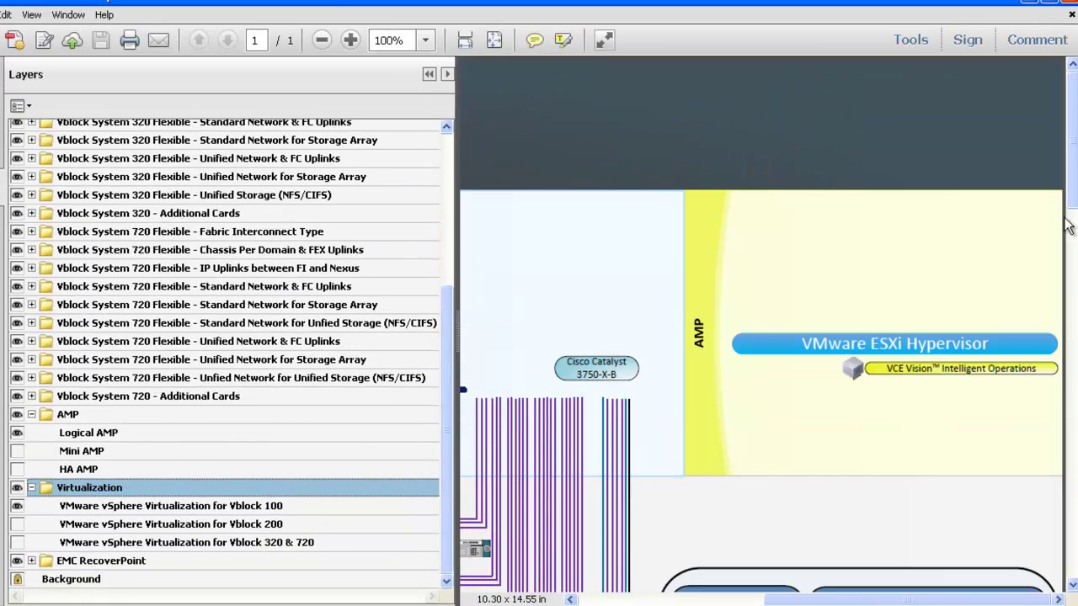
scroll(1073, 257, down, 3)
scroll(1073, 257, down, 5)
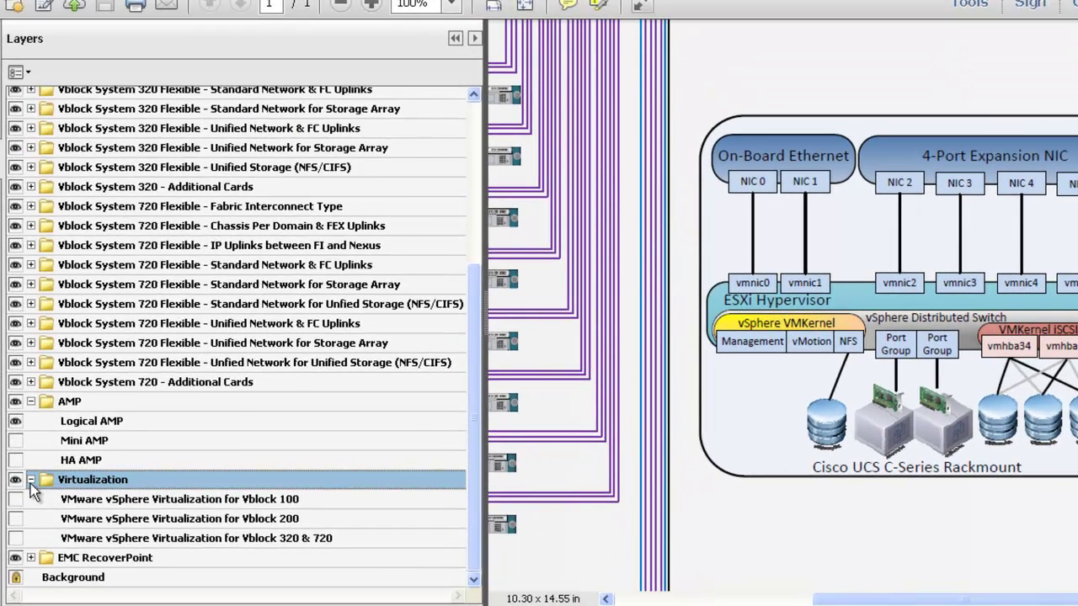
Hide the Logical AMP layer and all EMC VNXe 3300 layers, collapsing the Virtualization and Vblock System 100 groups.
click(12, 422)
click(15, 479)
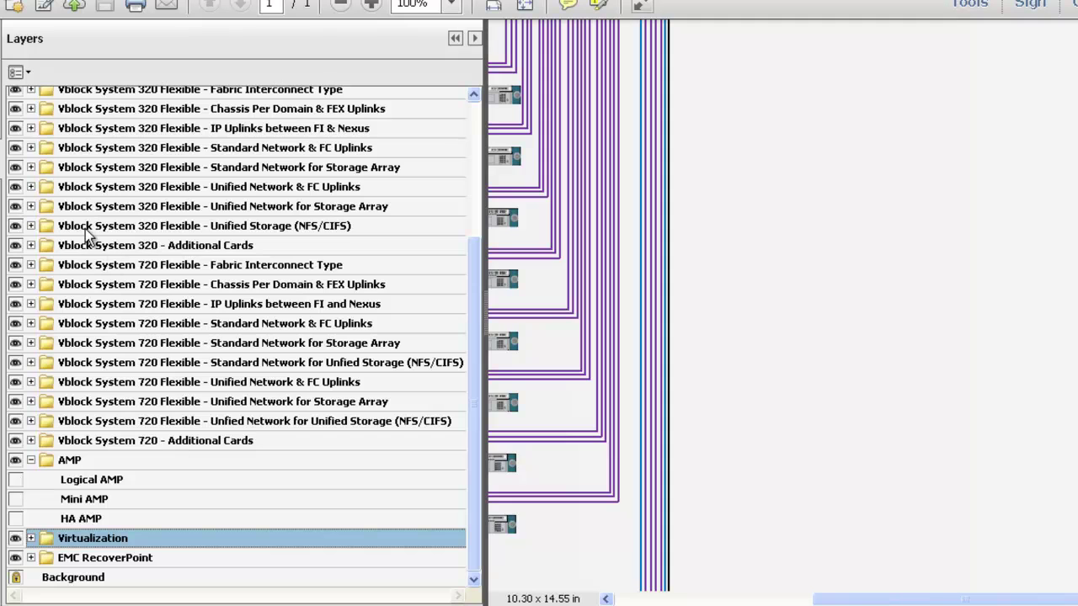
scroll(443, 219, up, 3)
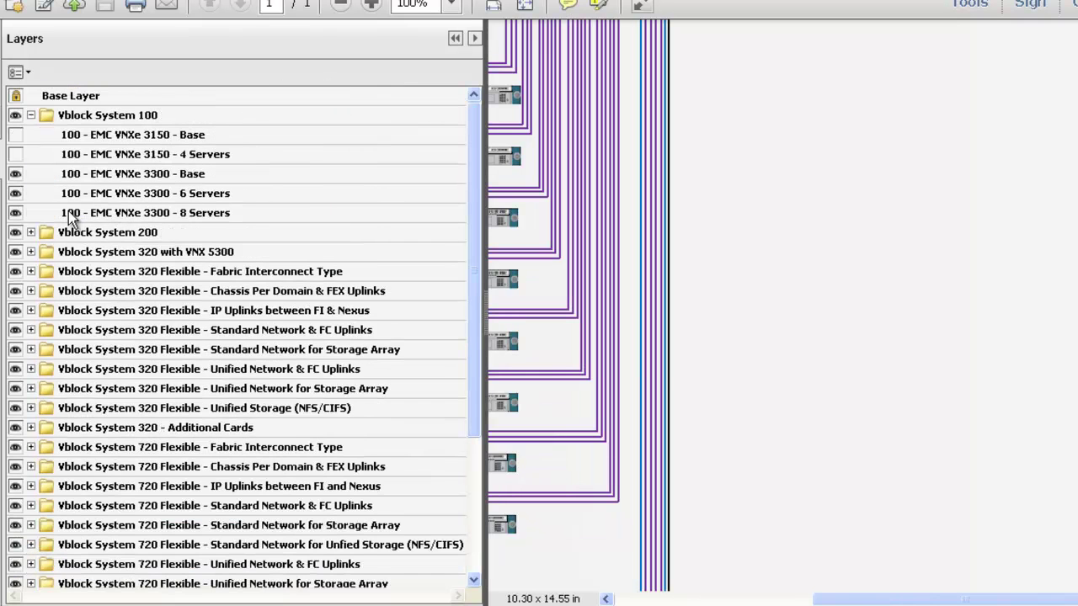
click(15, 193)
click(15, 173)
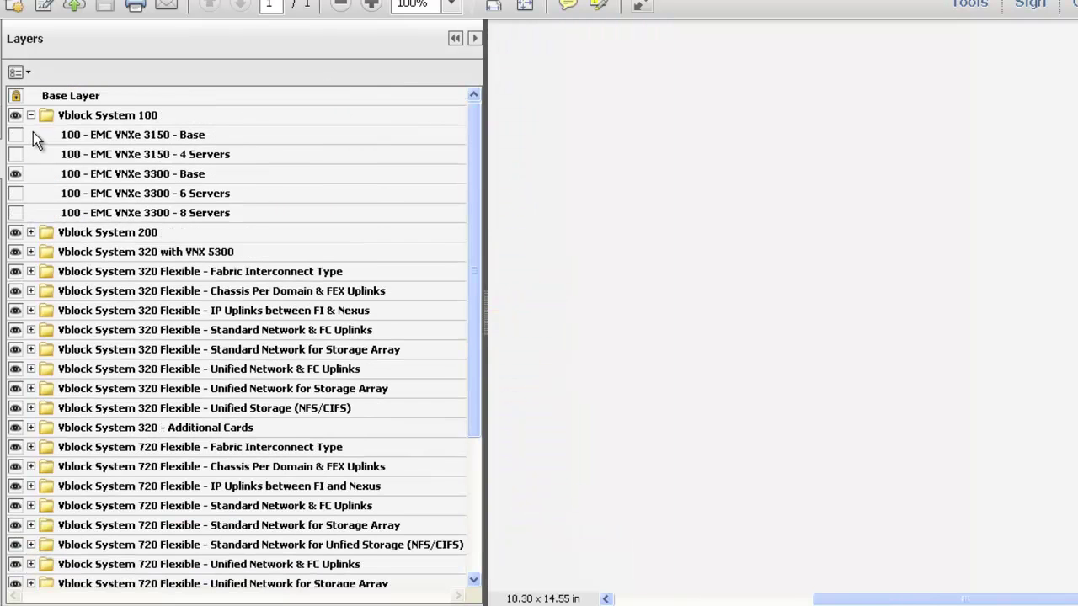
click(31, 115)
Reduce the page zoom, trying 75% and 33% before settling on 40%.
click(451, 4)
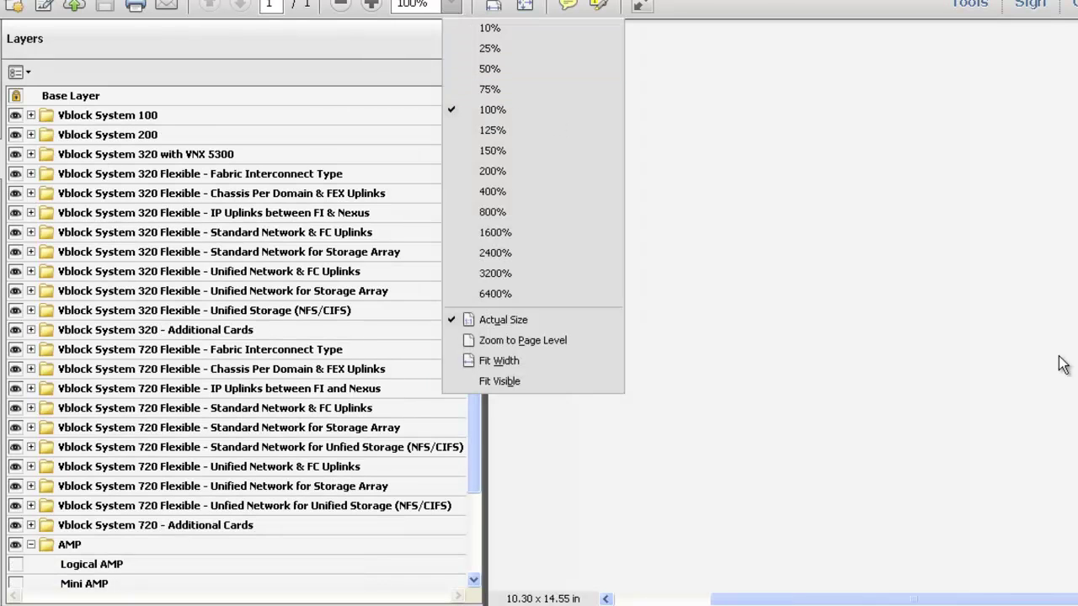
key(Up)
key(Return)
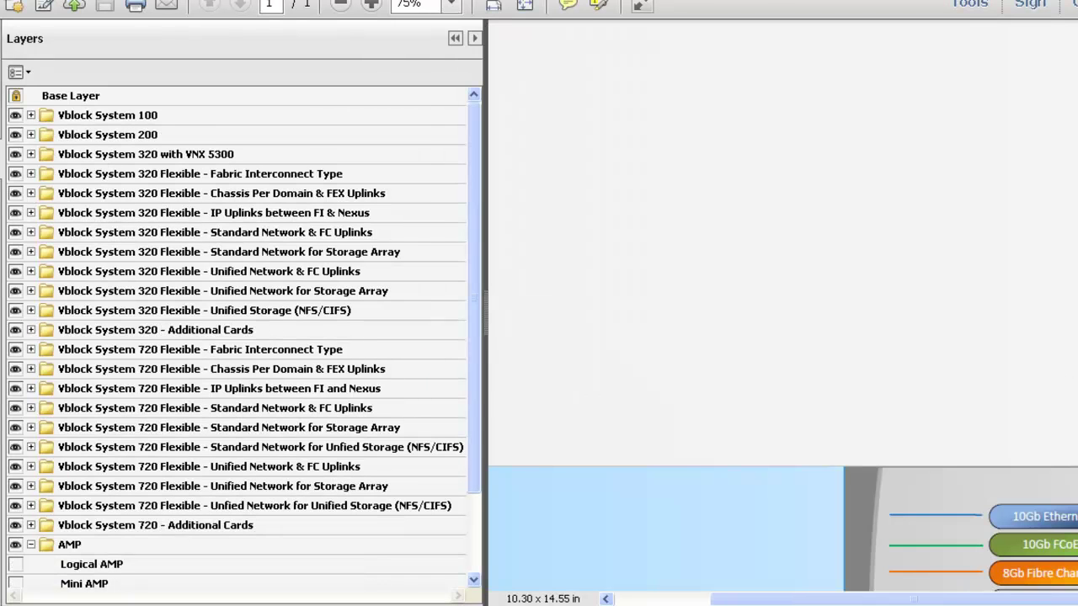
click(452, 4)
click(422, 7)
text(33)
key(Return)
click(412, 4)
text(40)
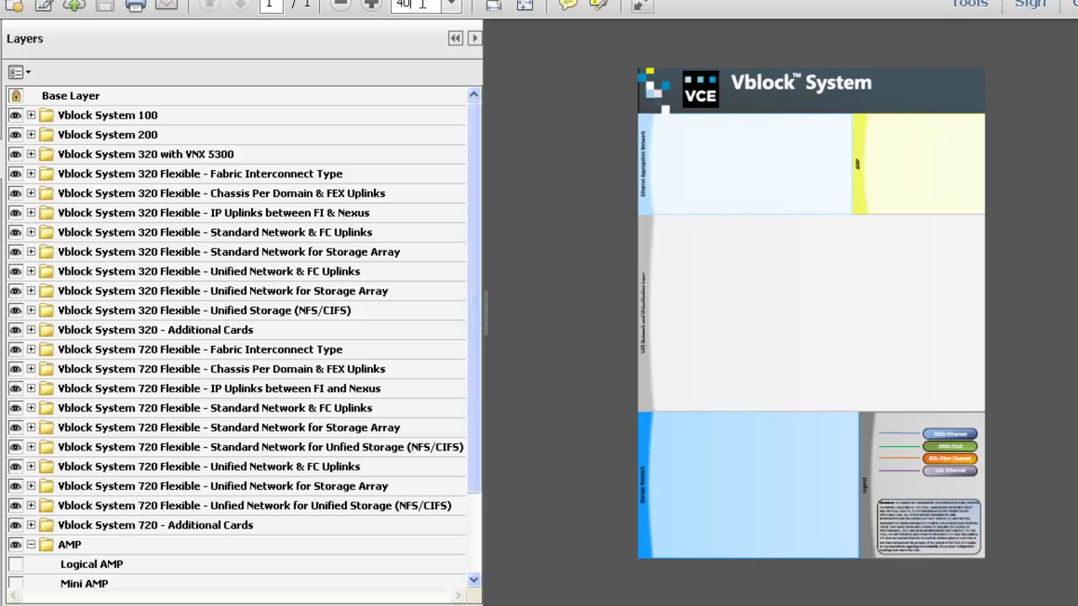
key(Return)
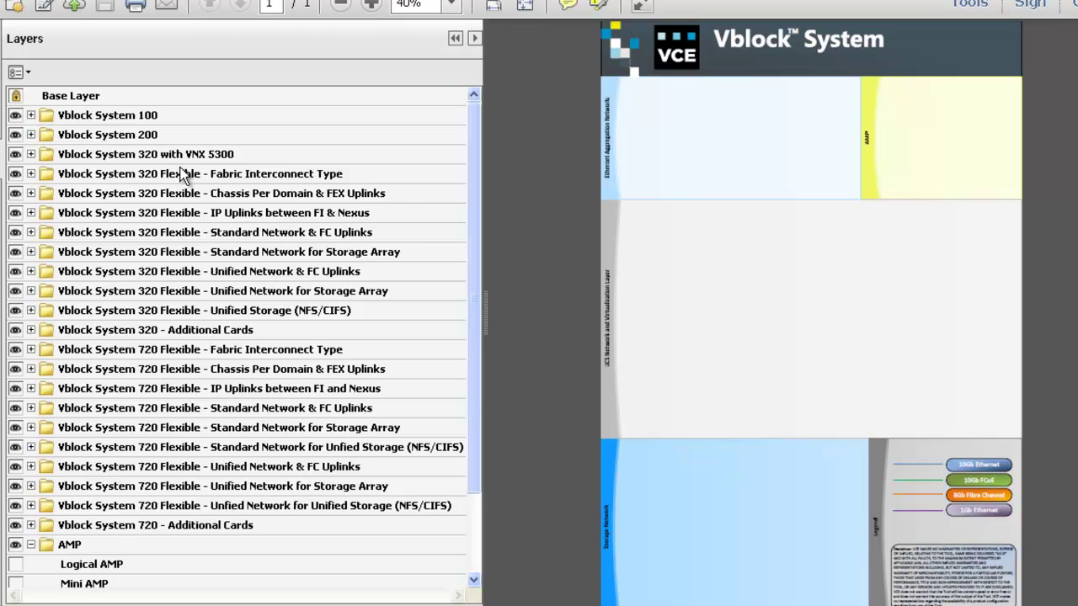
Show the 320 - Cisco UCS FI 6296 fabric interconnect layer and the 320 - 8 Chassis layer.
click(30, 175)
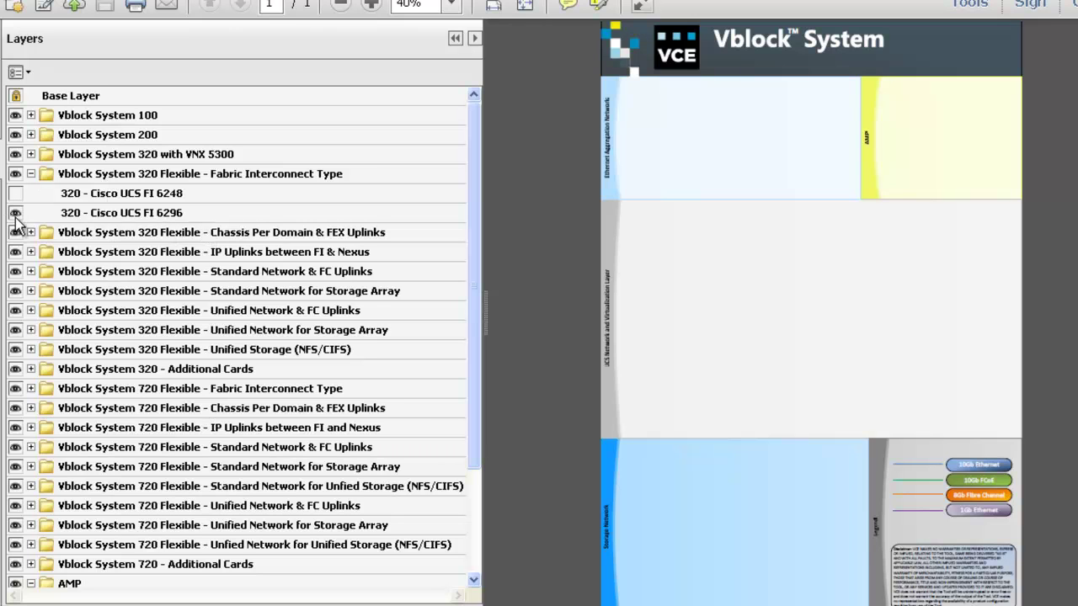
click(30, 174)
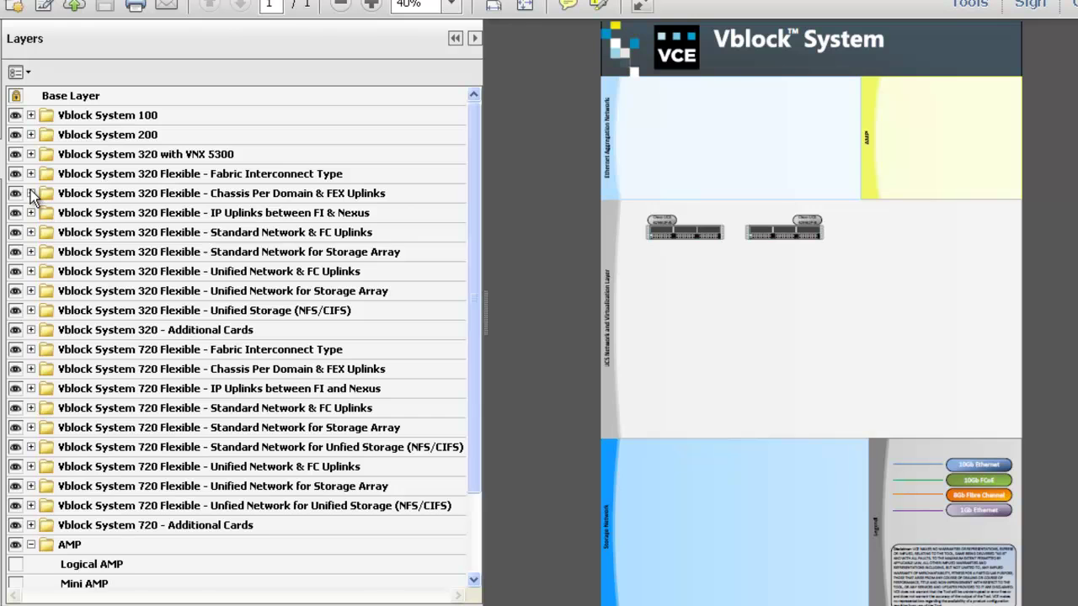
click(30, 192)
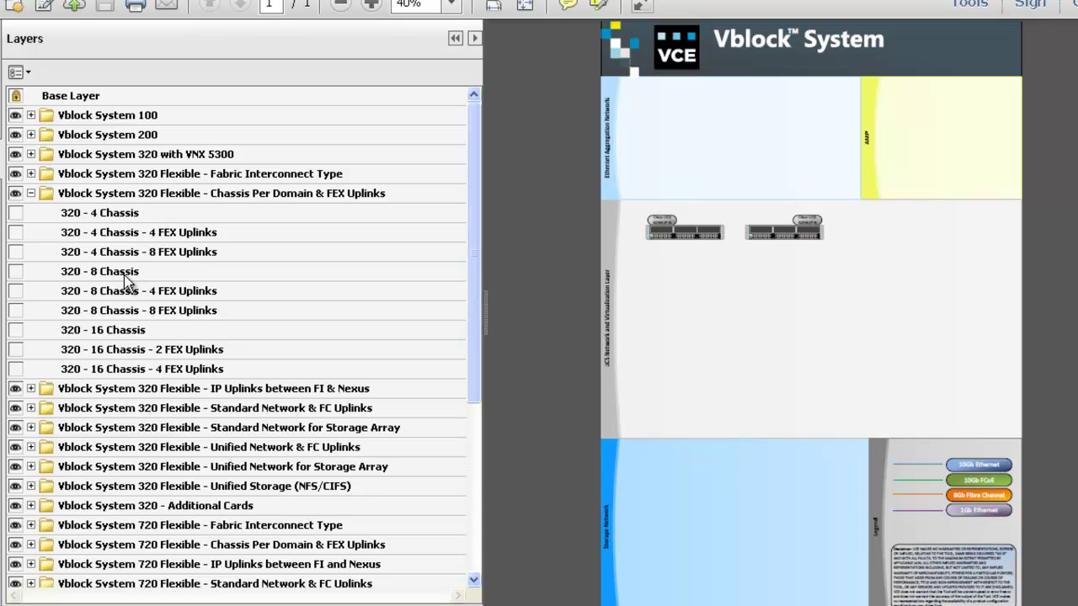
click(16, 271)
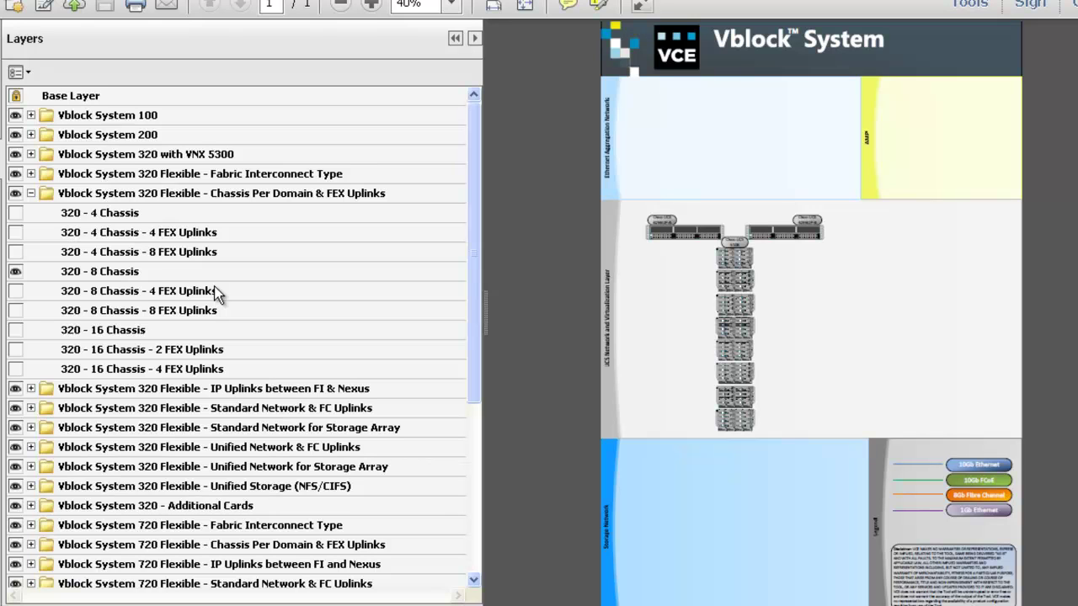
Try the 320 - 8 Chassis - 8 FEX Uplinks layer, replace it with the 4 FEX Uplinks layer, and collapse the group.
click(17, 310)
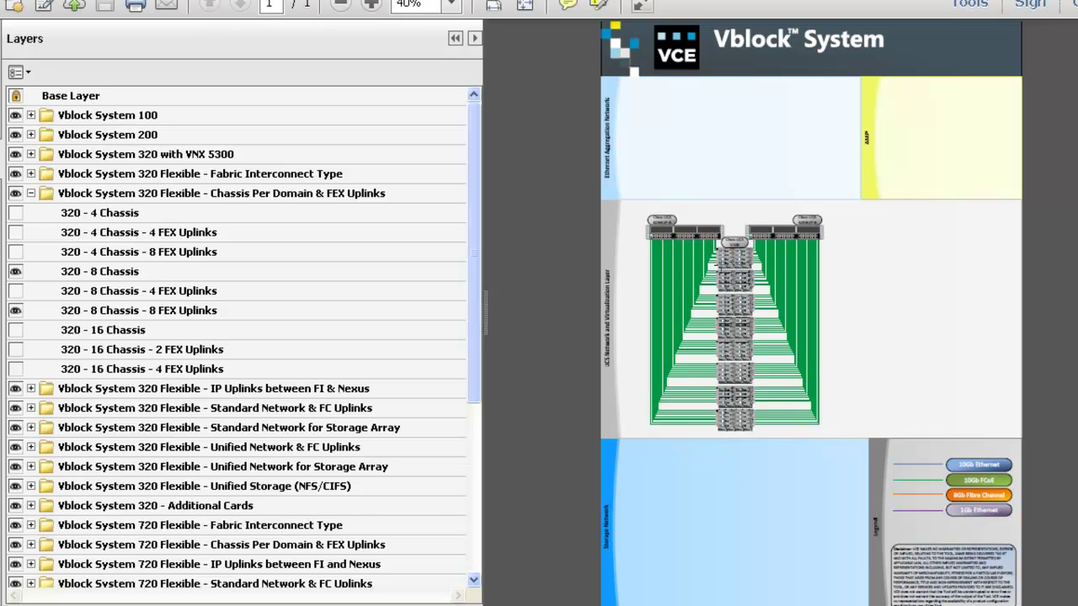
click(16, 310)
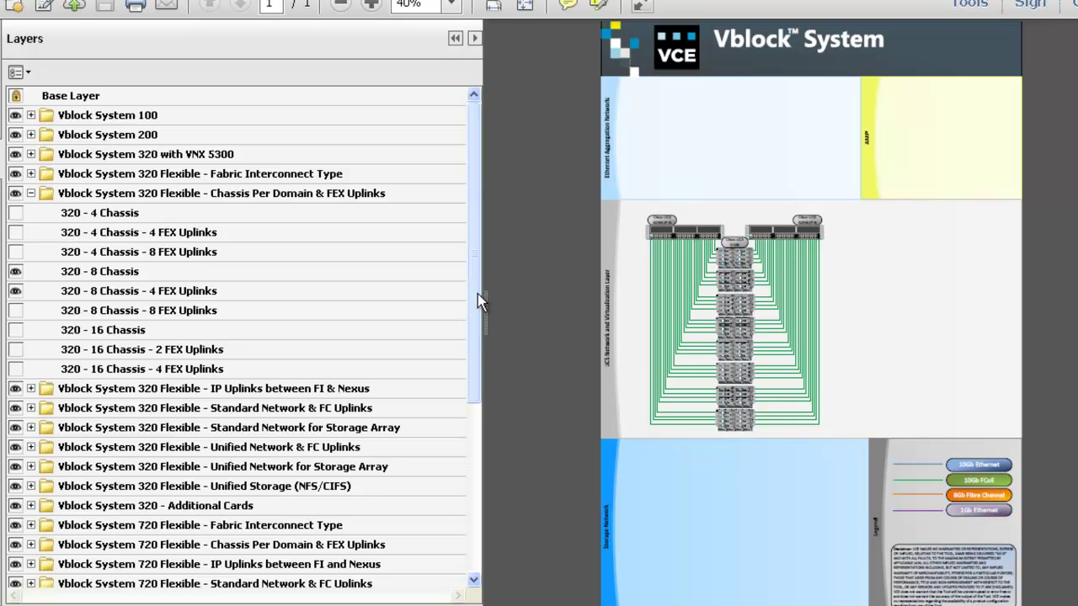
click(31, 193)
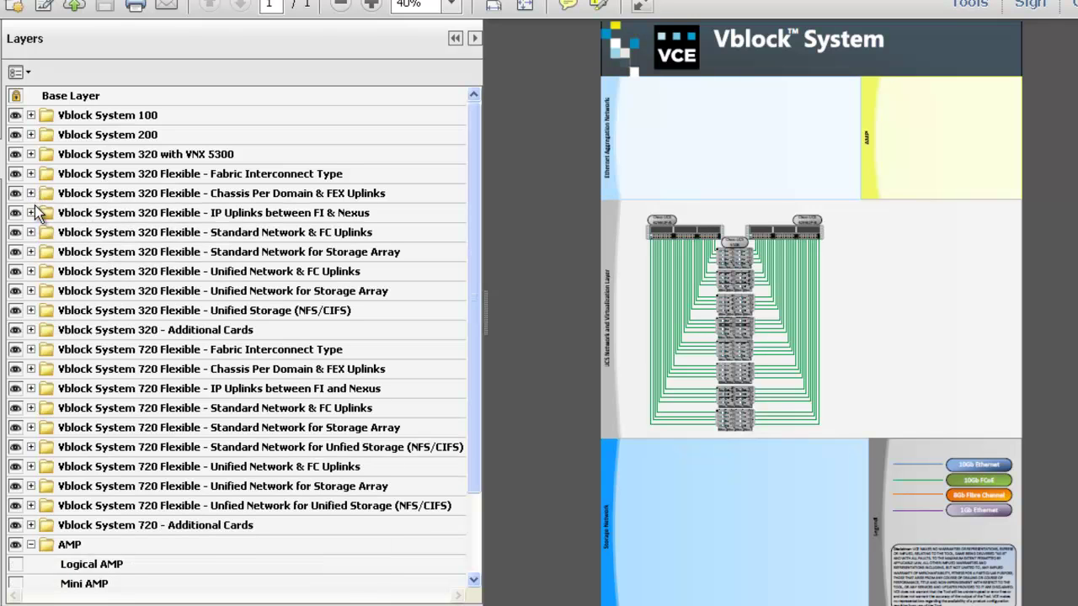
Show the 320 - 8 IP Uplinks layer of the IP Uplinks between FI & Nexus group and collapse that group.
click(31, 213)
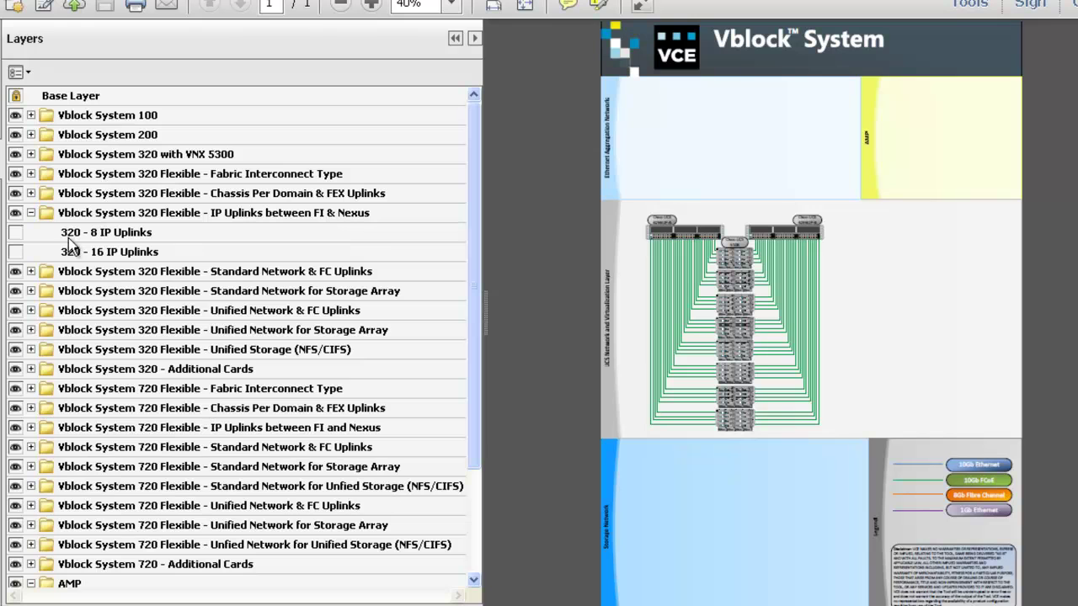
click(16, 233)
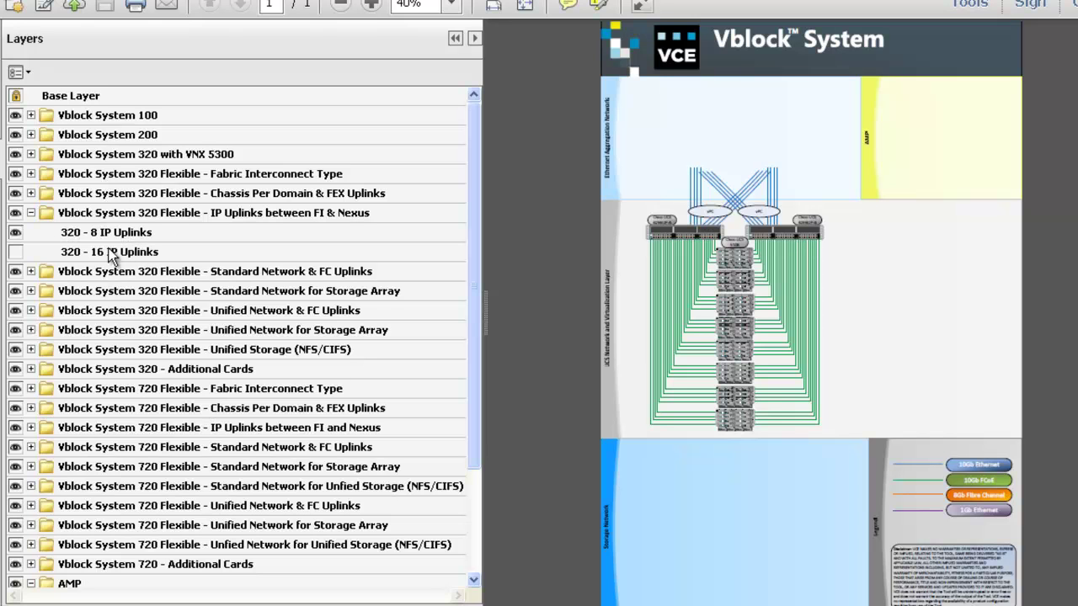
click(31, 214)
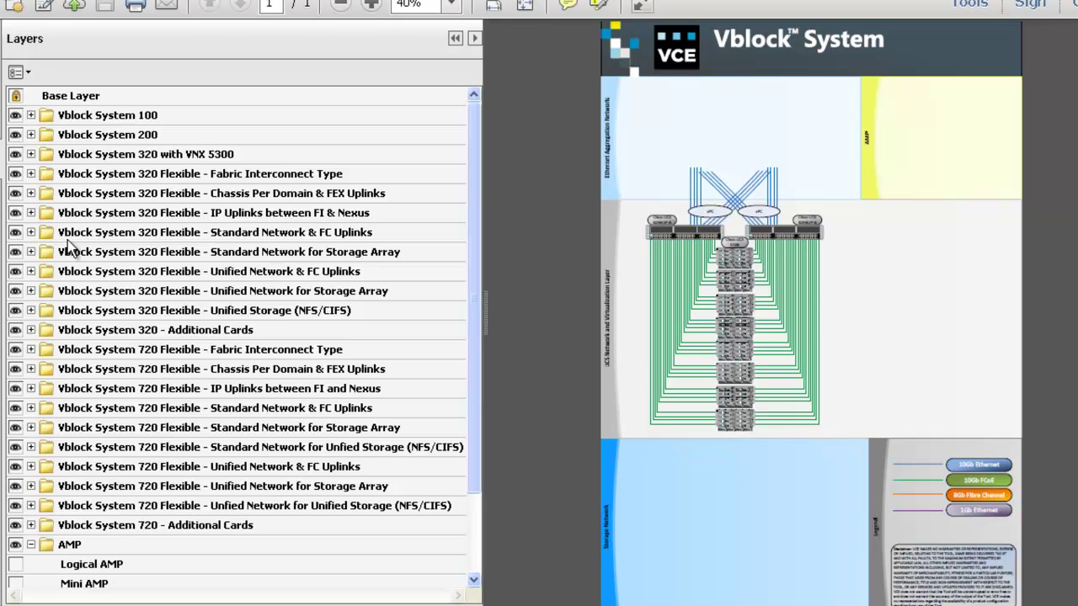
Show the 320 Standard Network layers for Cisco MDS 9148 and 4 FC Uplinks, plus the EMC VNX 7500 - Standard Networking layer.
click(30, 232)
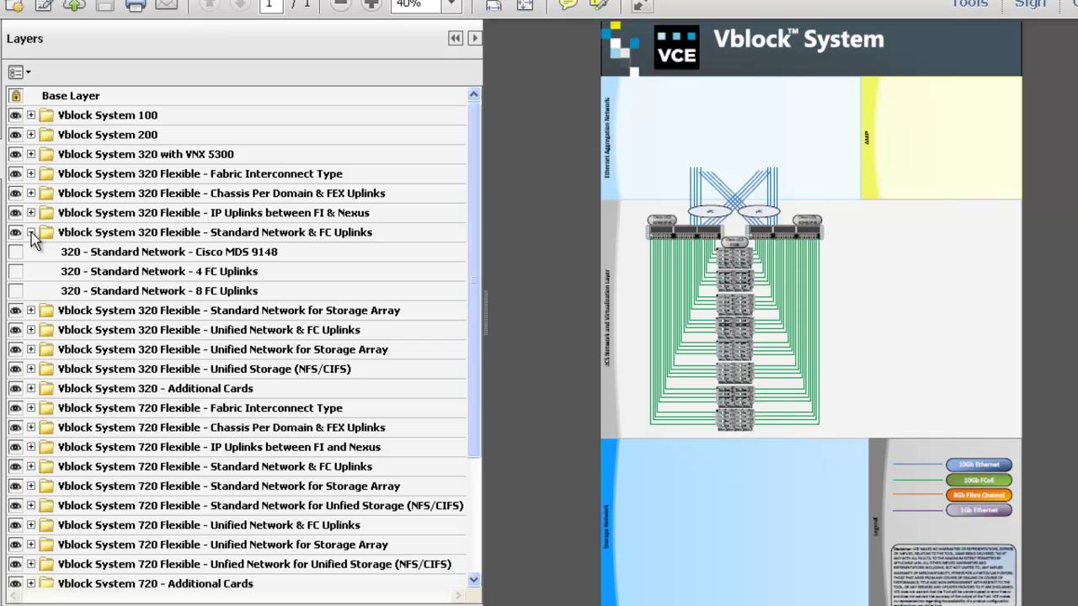
click(15, 252)
click(16, 272)
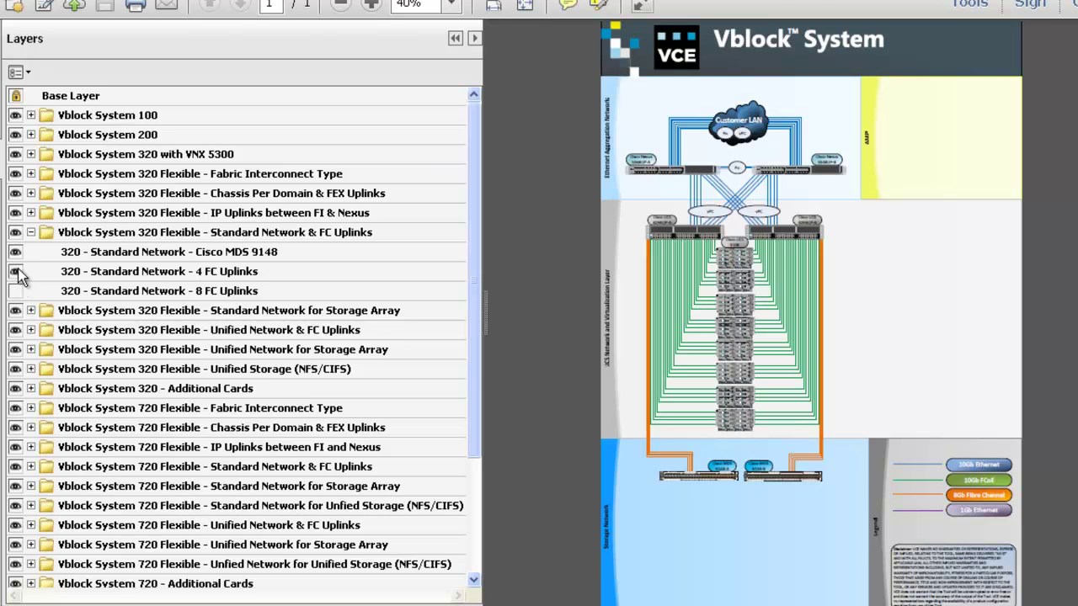
click(30, 310)
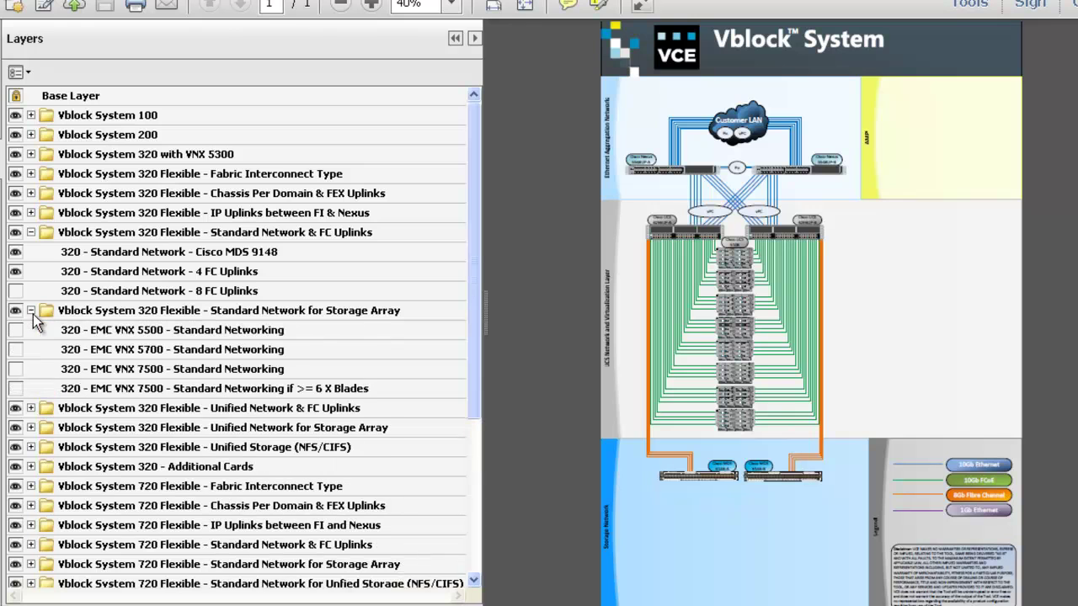
click(16, 369)
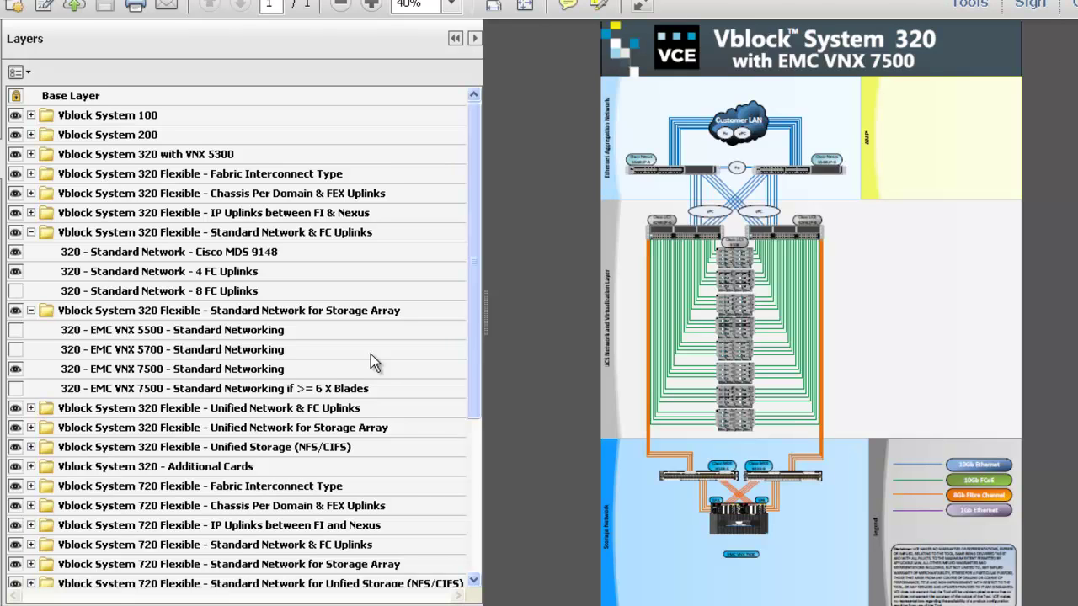
Hide the EMC VNX 7500, 4 FC Uplinks and Cisco MDS 9148 standard network layers and collapse both groups.
click(15, 369)
click(15, 272)
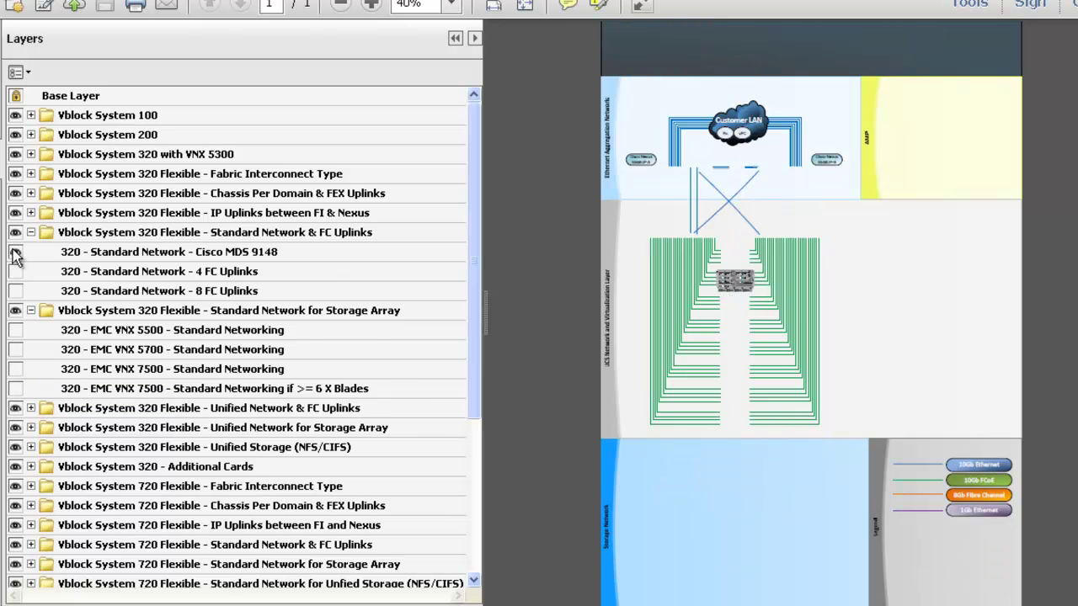
click(31, 232)
click(30, 252)
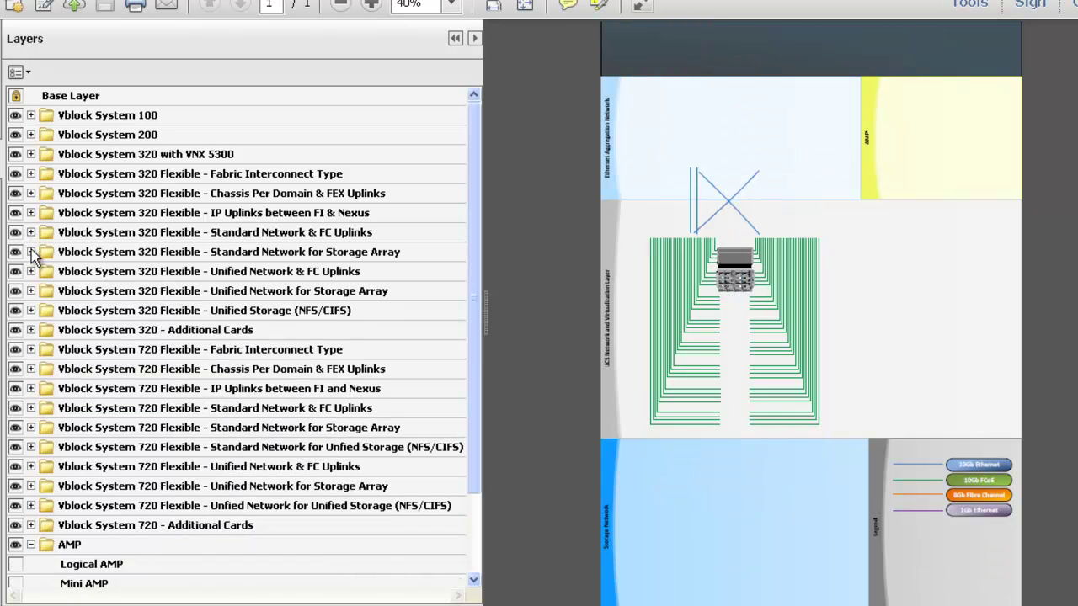
Show the 320 Unified Network layers for Cisco Nexus 5596UP and 4 FC Uplinks.
click(30, 271)
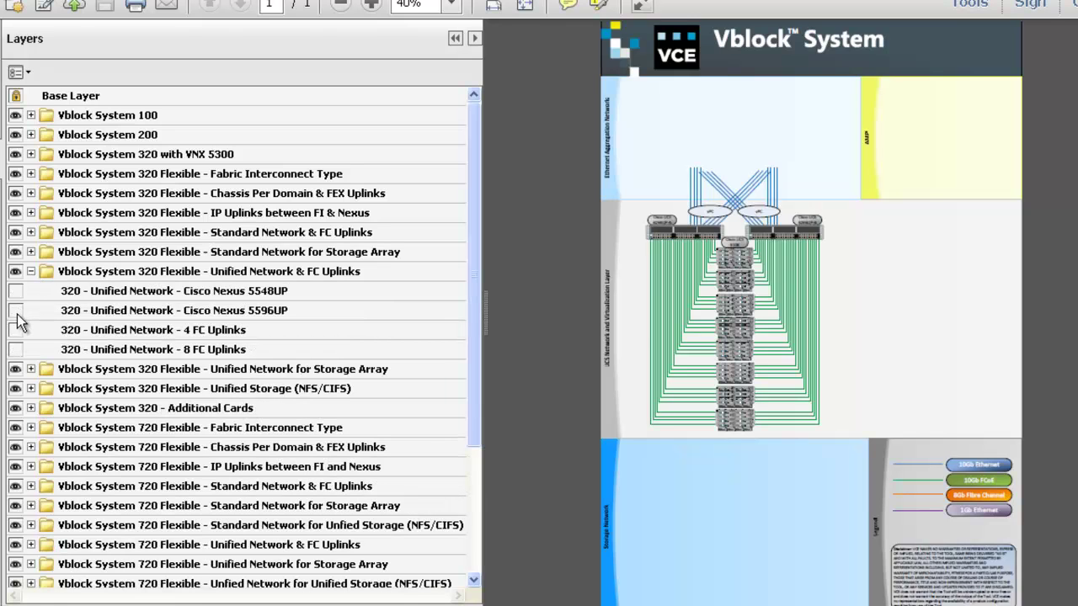
click(15, 310)
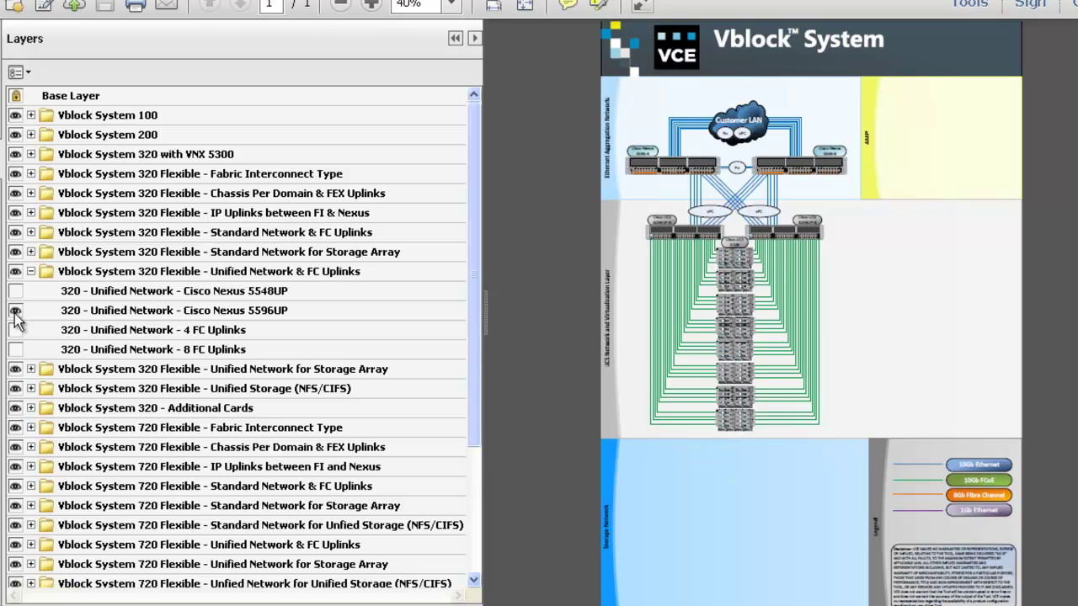
click(15, 330)
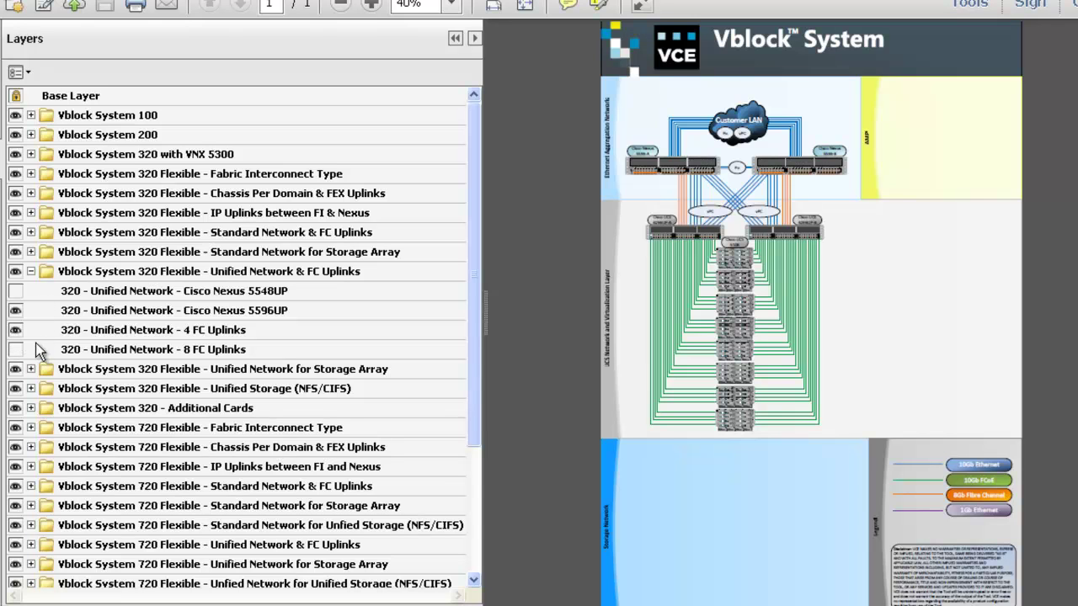
Show the 320 - EMC VNX 7500 - Unified Networking layer and the Unified Storage - 4 X Blades - EMC VNX 5700,7500 layer.
click(30, 369)
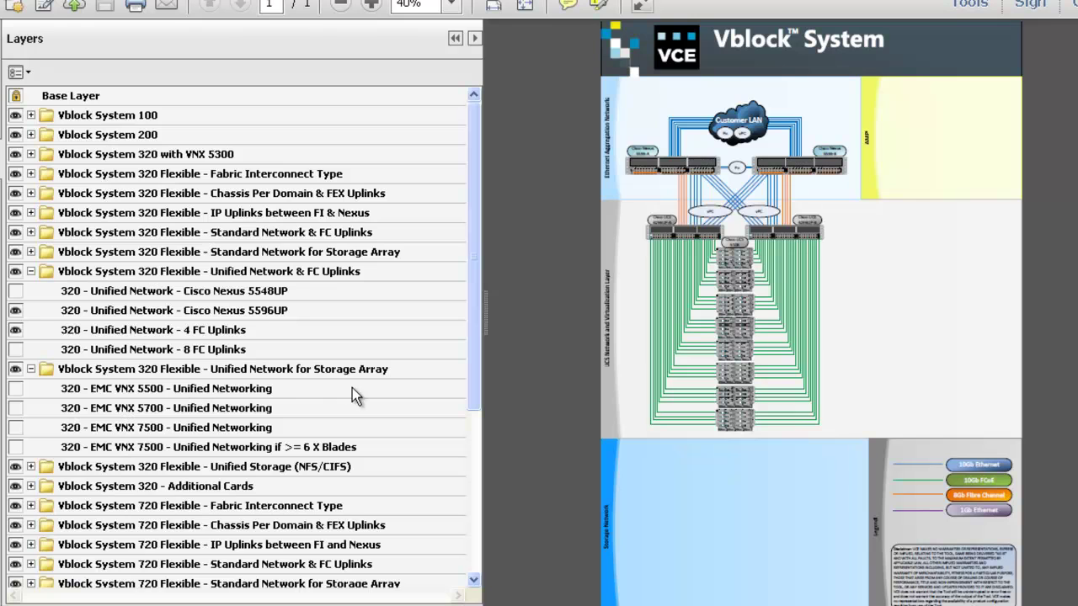
click(16, 428)
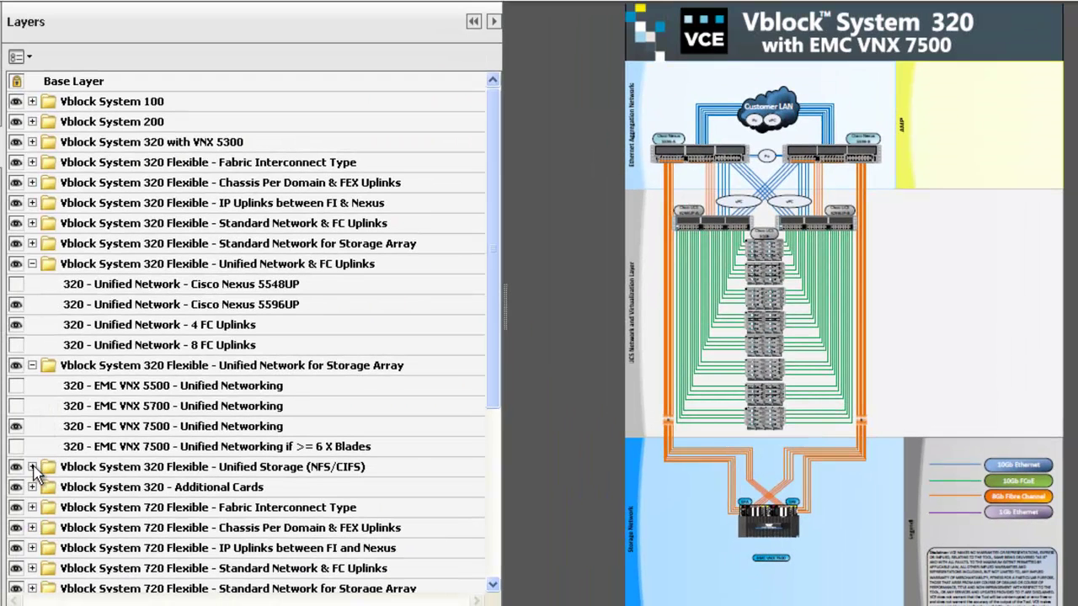
click(32, 467)
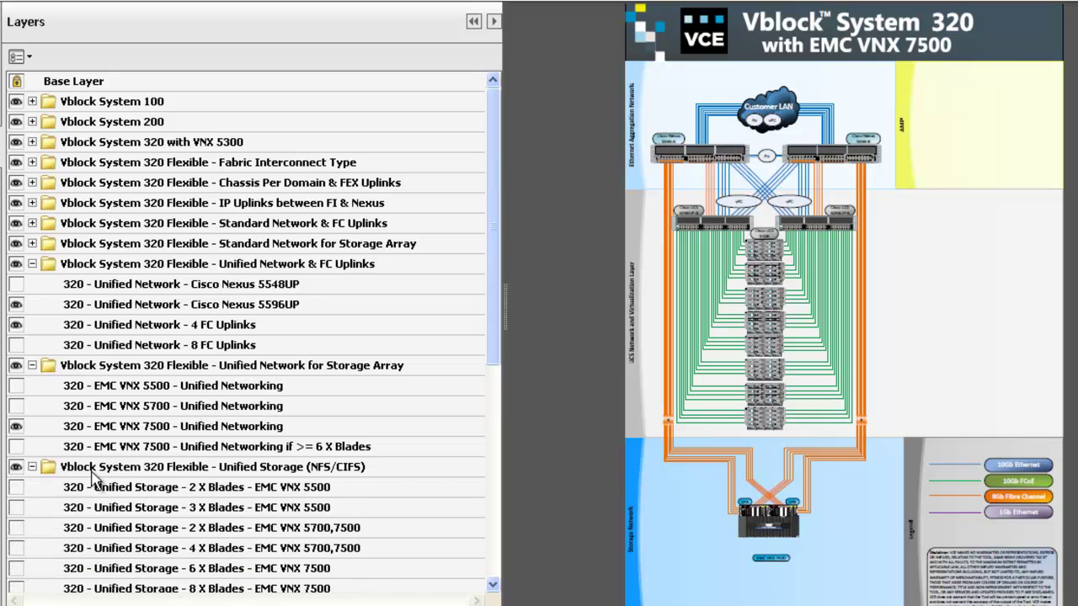
drag(493, 373, 495, 404)
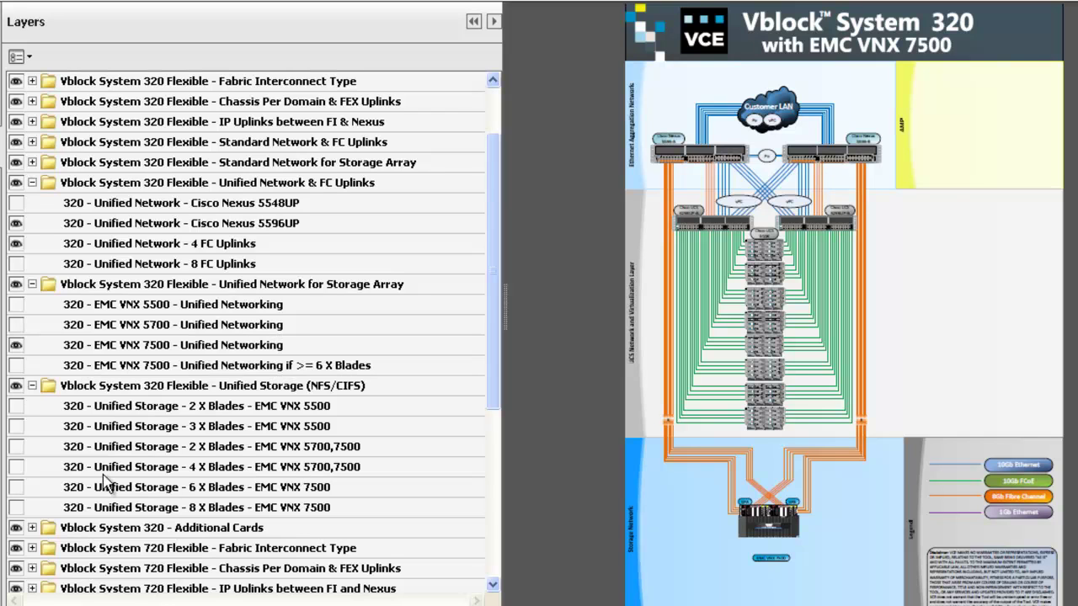
click(17, 468)
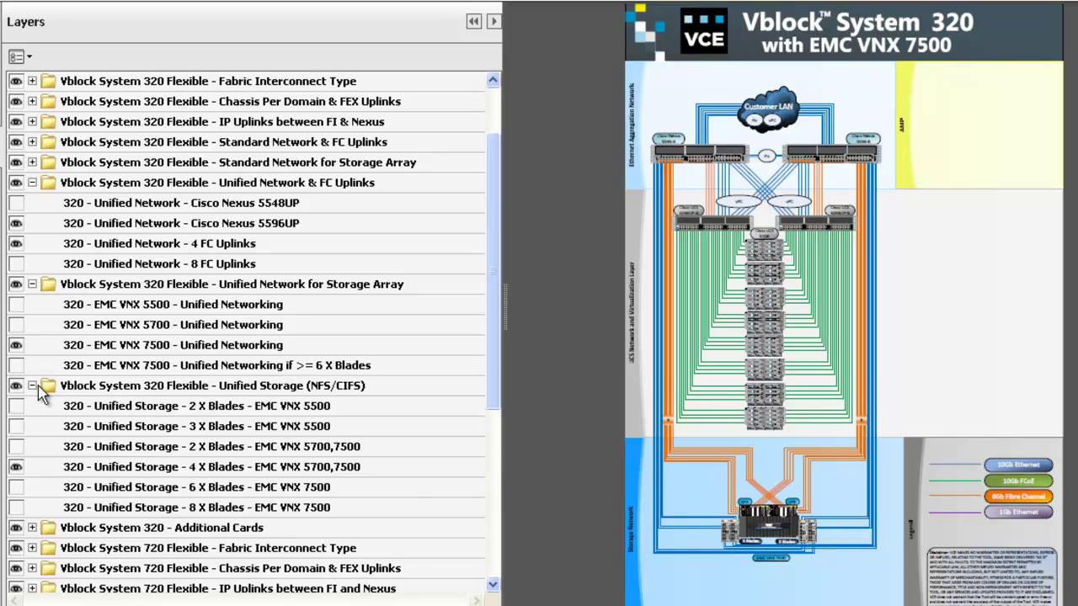
Show the 320 Additional Cards layers for 5596 Slot02 and Slot03 N55M16UP and for 6296 Slot02 and Slot03 E16UP.
click(32, 527)
scroll(363, 501, down, 4)
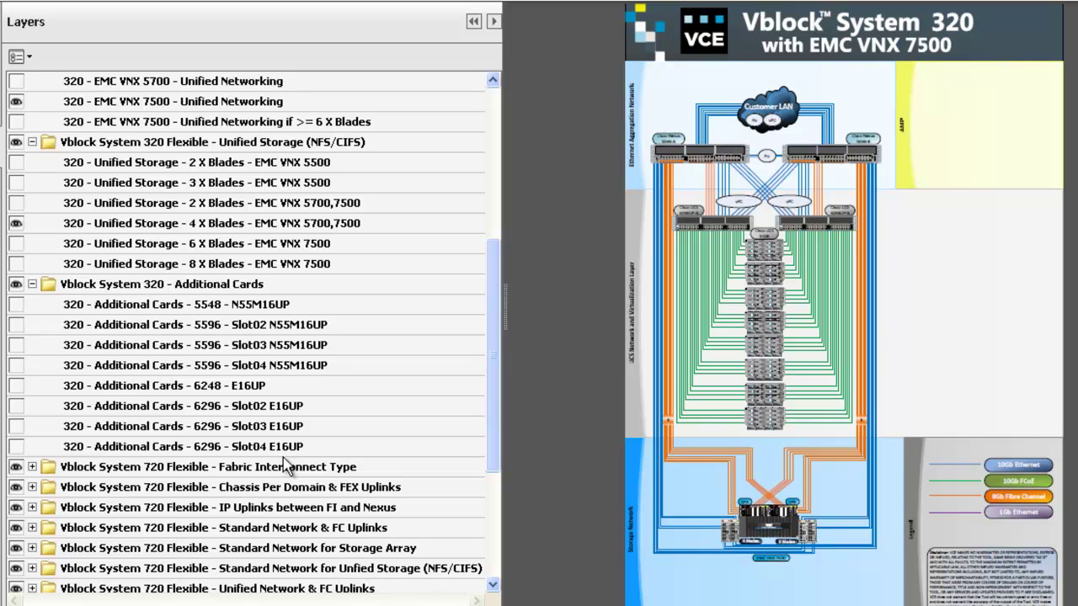
click(18, 326)
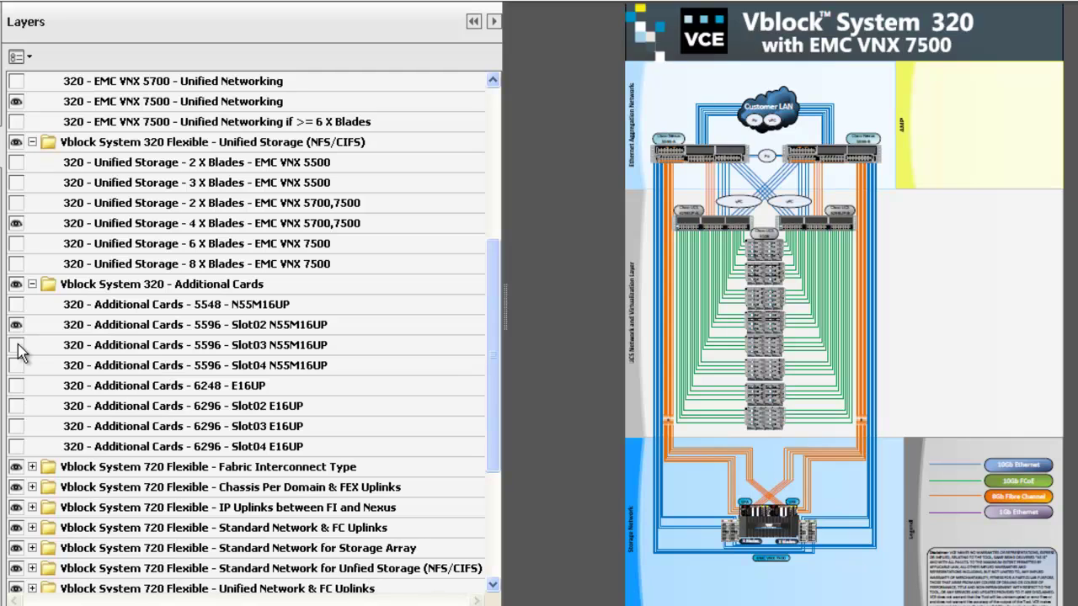
click(16, 345)
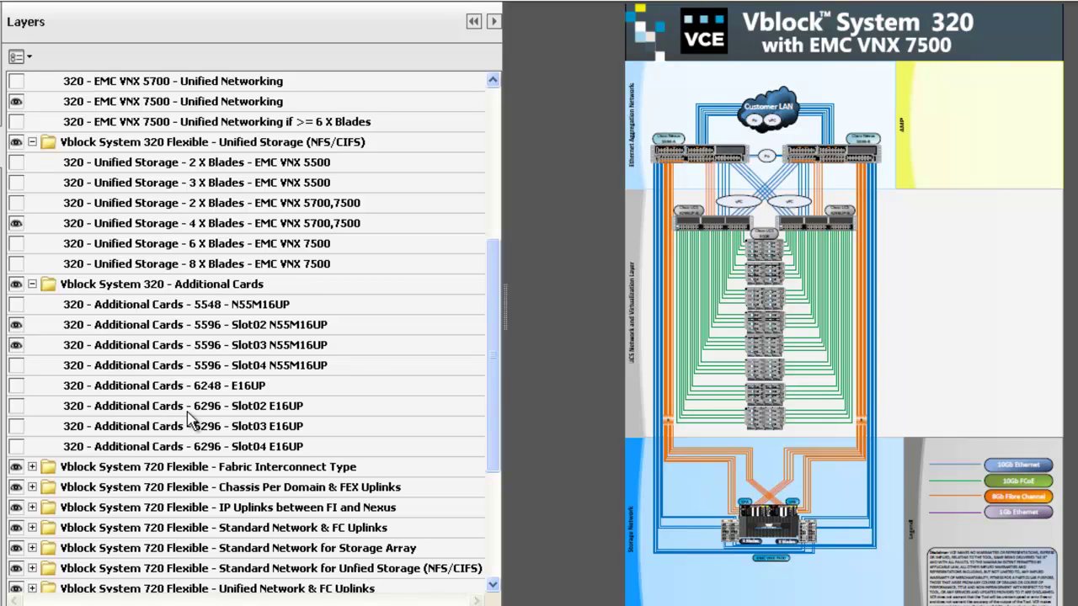
click(16, 406)
click(17, 426)
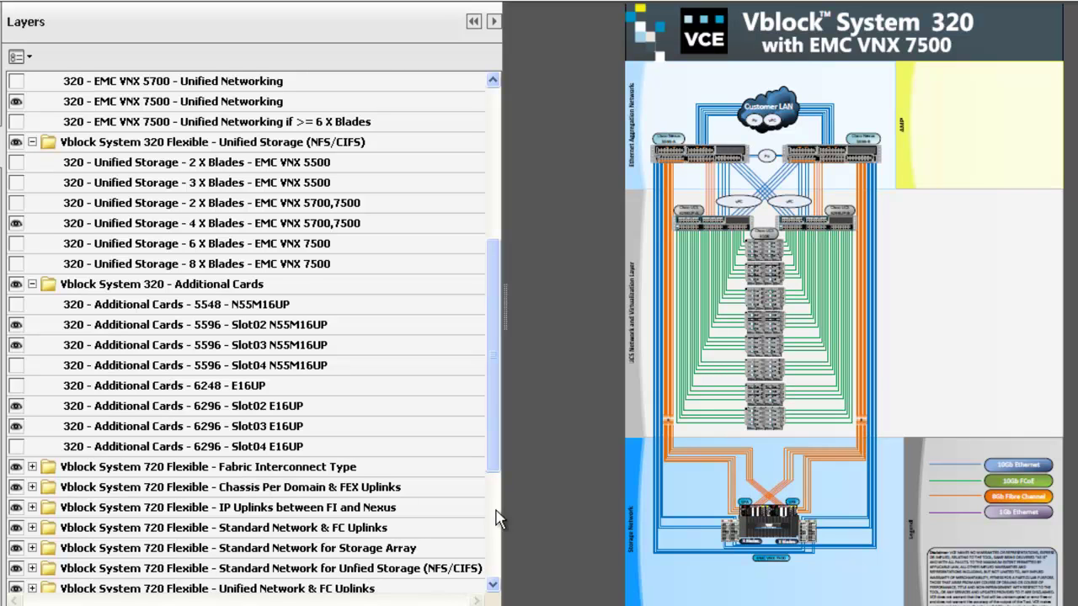
Collapse the 320 groups for Additional Cards, Unified Storage, Unified Network for Storage Array, and Unified Network & FC Uplinks.
click(32, 284)
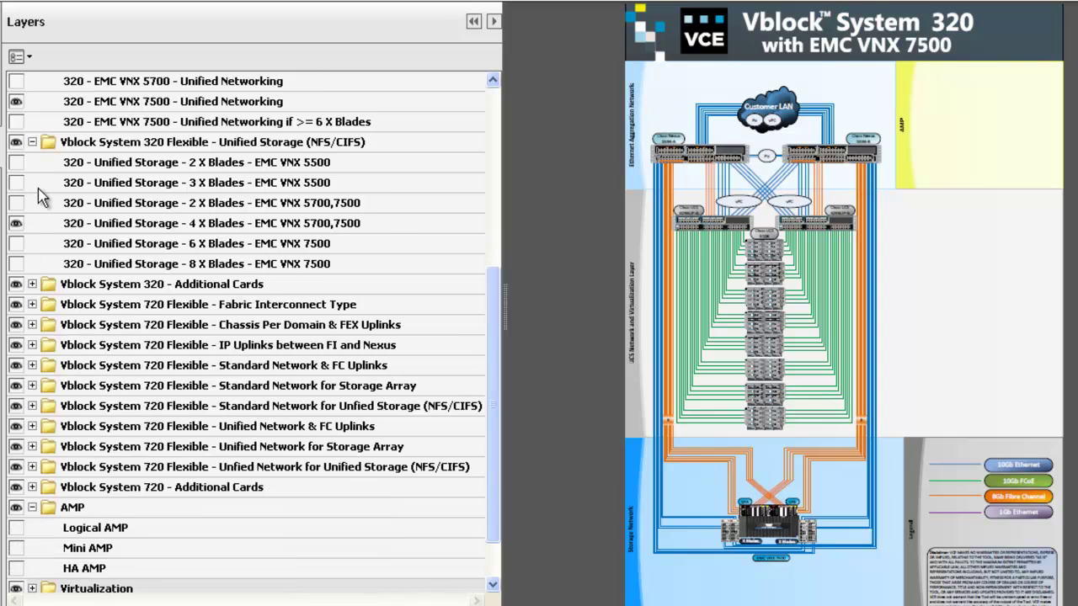
click(32, 142)
scroll(80, 343, up, 3)
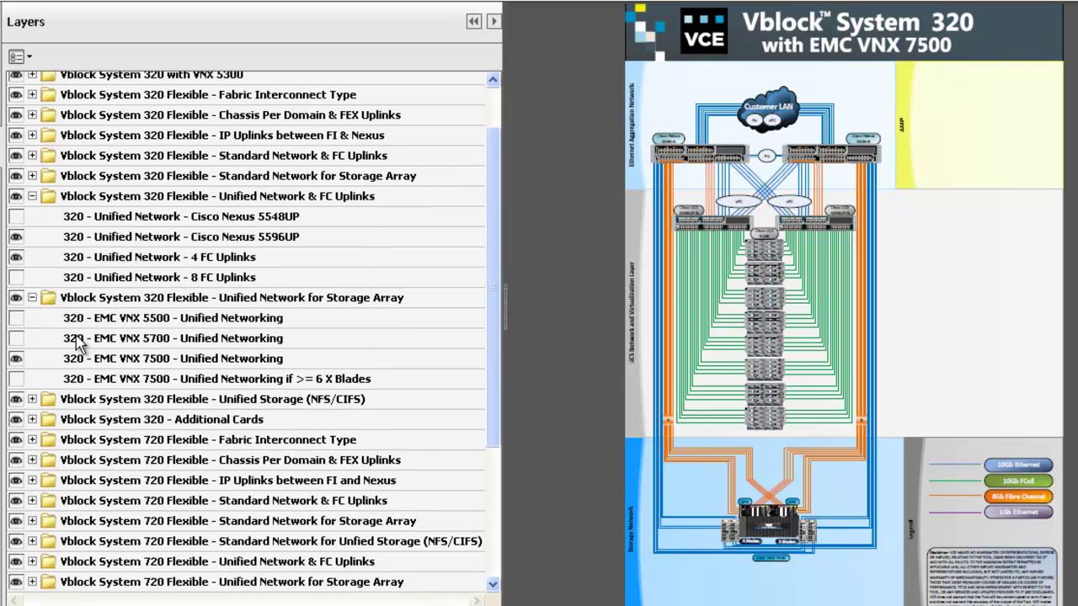
click(32, 297)
click(32, 195)
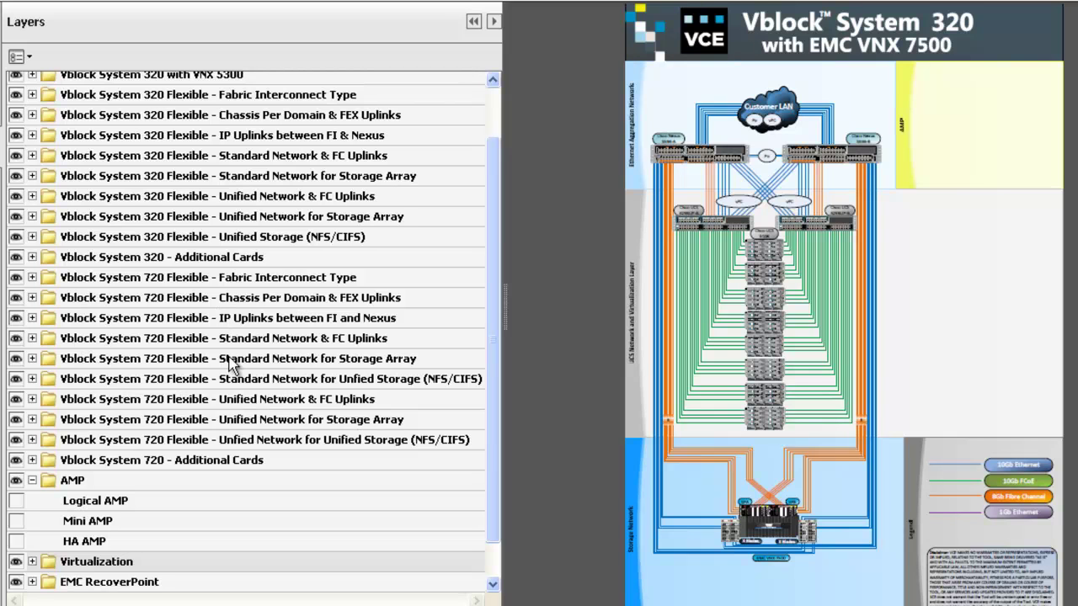
Review the layers in the Vblock System 720 Flexible - Unified Network for Storage Array group and collapse it again.
click(34, 427)
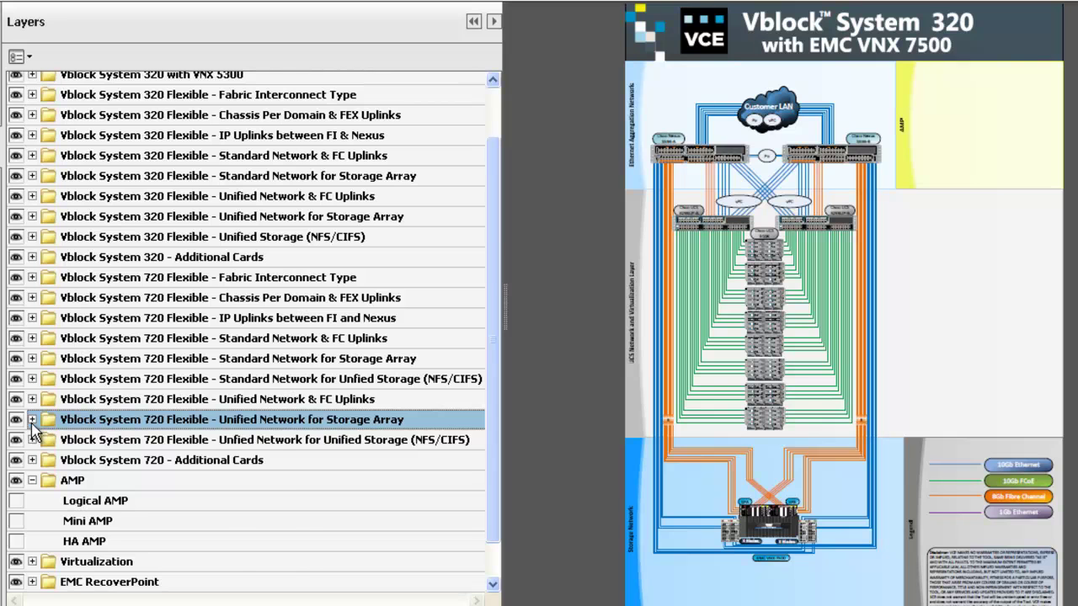
click(32, 420)
scroll(169, 504, down, 2)
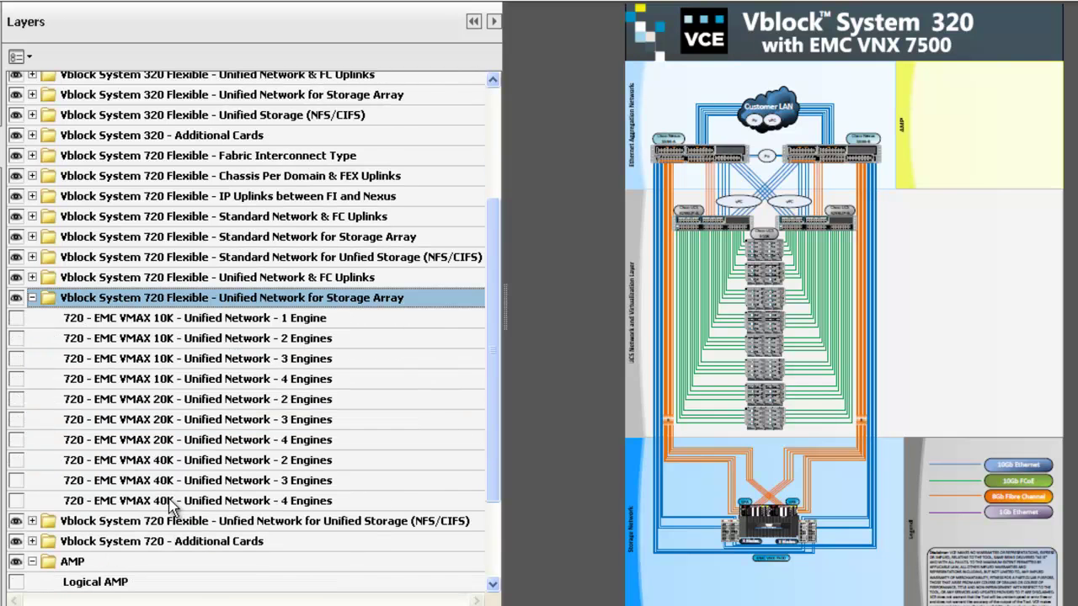
click(32, 298)
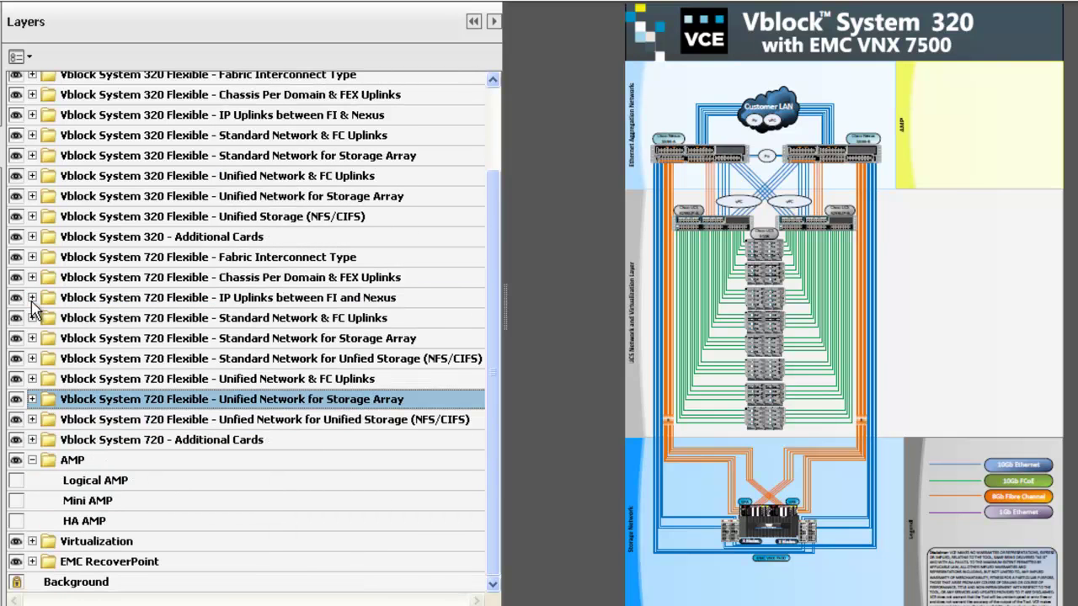
Replace the 320 - EMC VNX 7500 - Unified Networking layer with its >= 6 X Blades variant and collapse both 320 storage groups.
scroll(160, 379, up, 2)
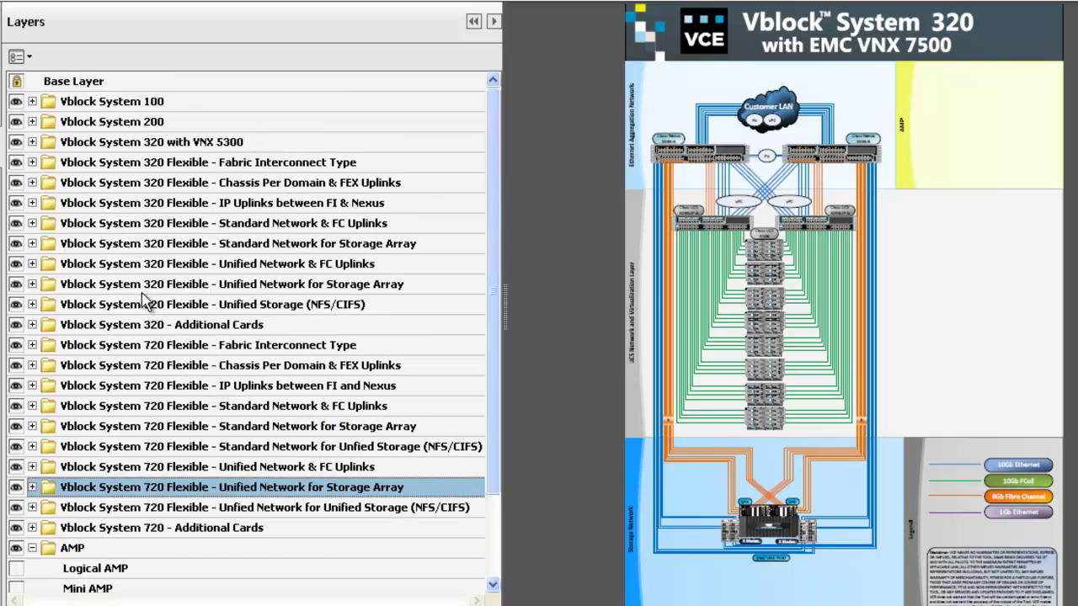
click(32, 304)
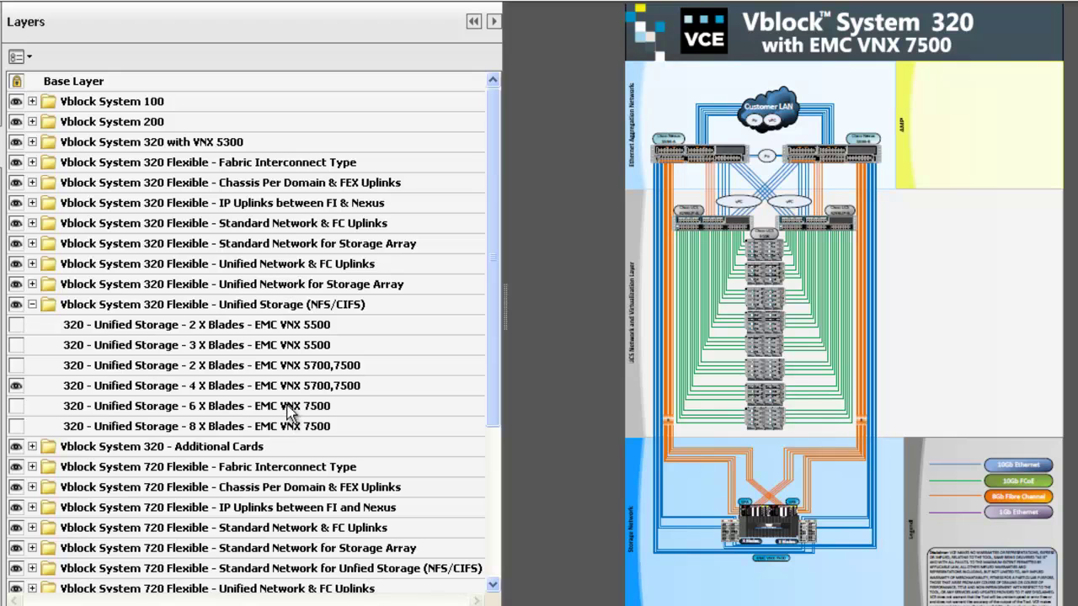
click(32, 284)
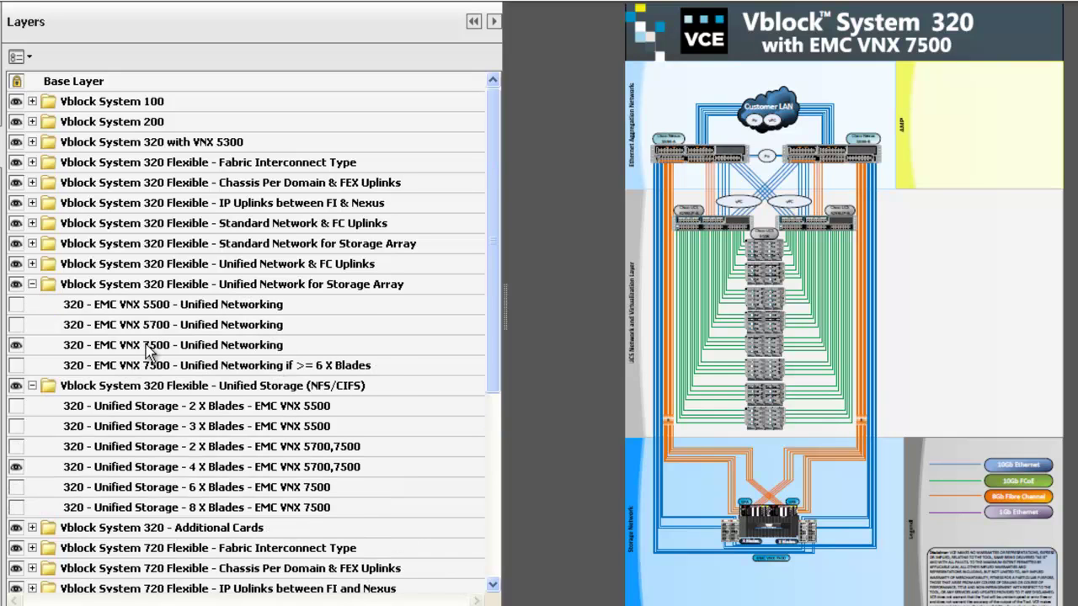
click(16, 346)
click(16, 365)
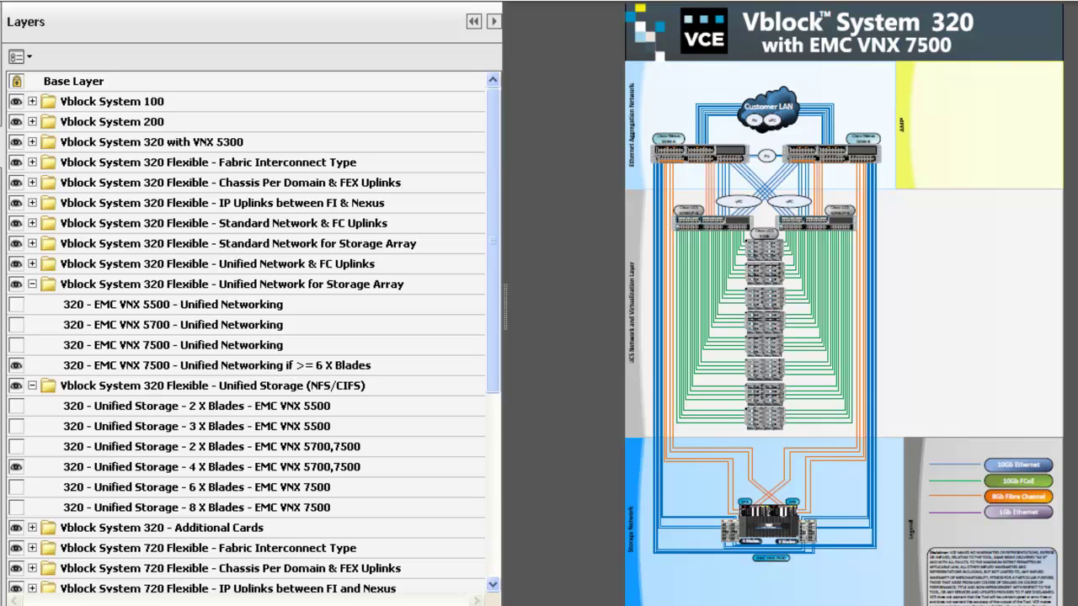
click(31, 284)
click(31, 304)
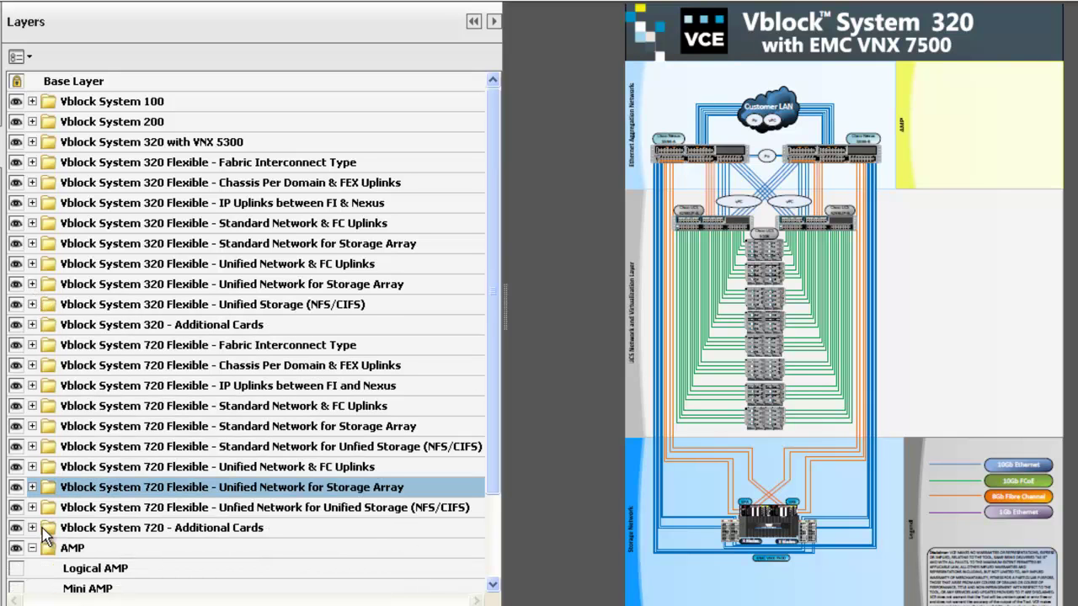
Show the HA AMP layer and the VMware vSphere Virtualization for Vblock 320 & 720 layer.
scroll(174, 548, down, 2)
click(16, 521)
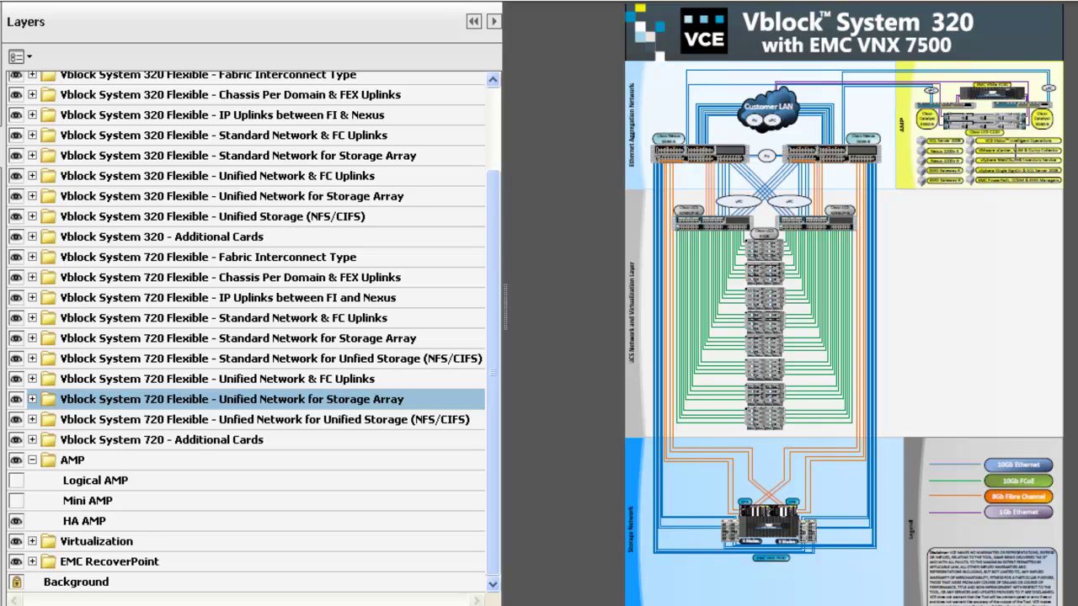
click(34, 548)
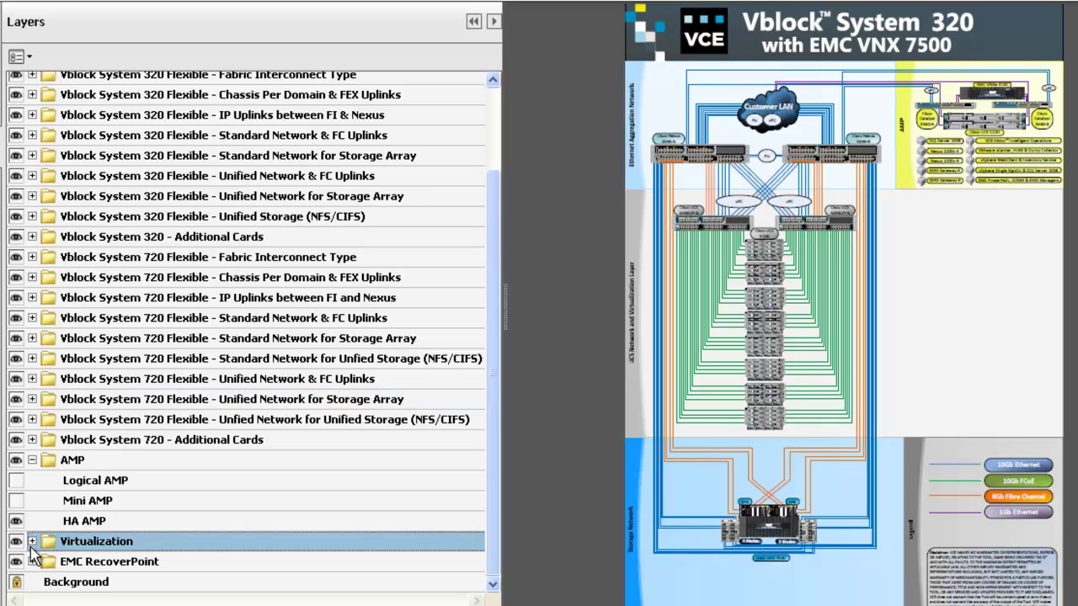
click(32, 541)
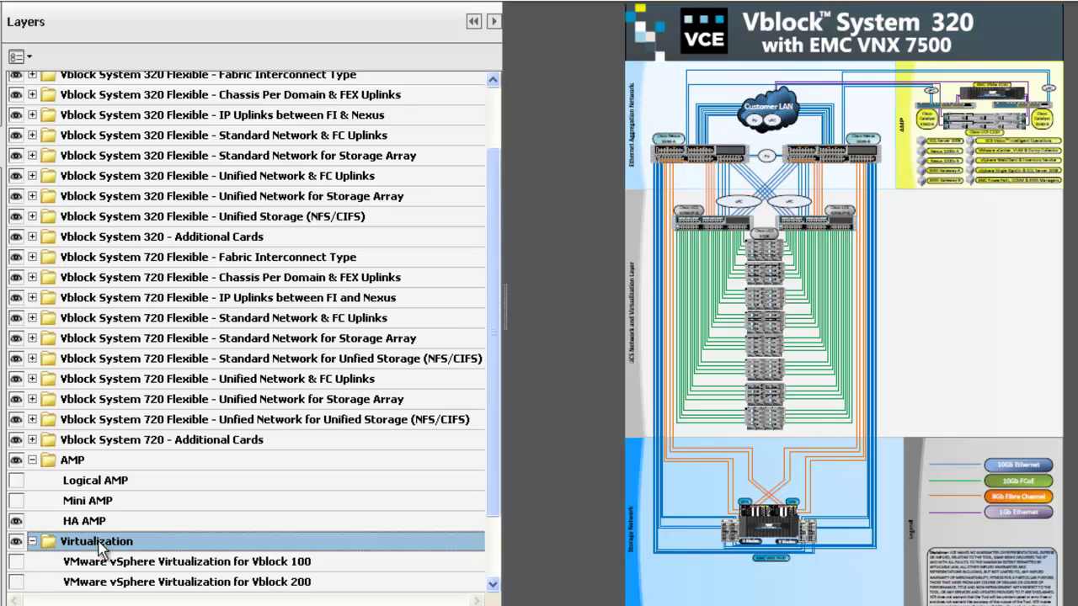
click(16, 543)
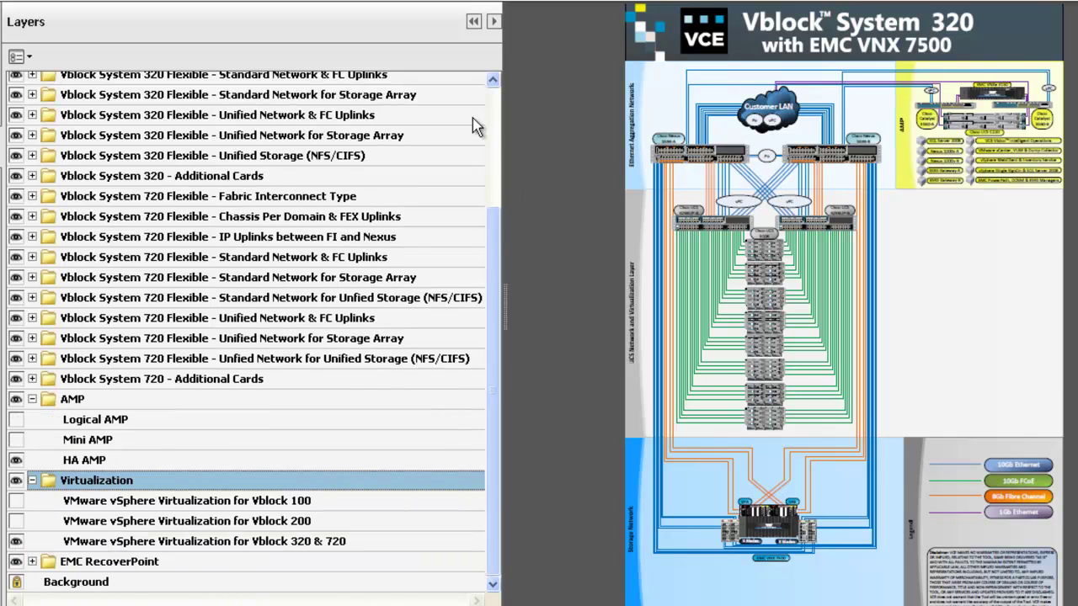
Enlarge the diagram to 125% and examine the AMP section.
click(477, 4)
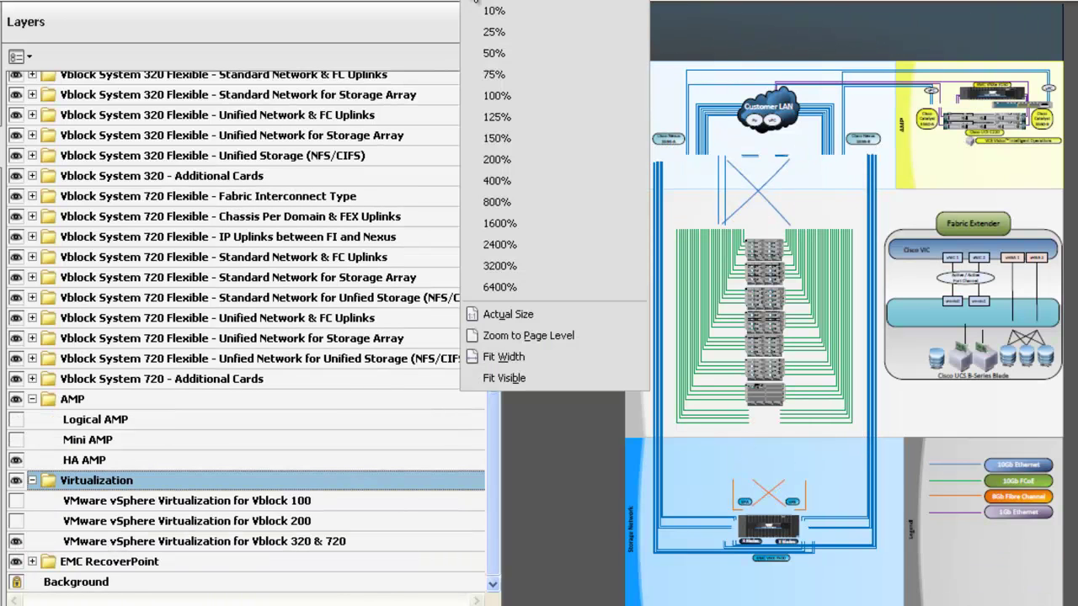
click(514, 122)
drag(844, 600, 1070, 604)
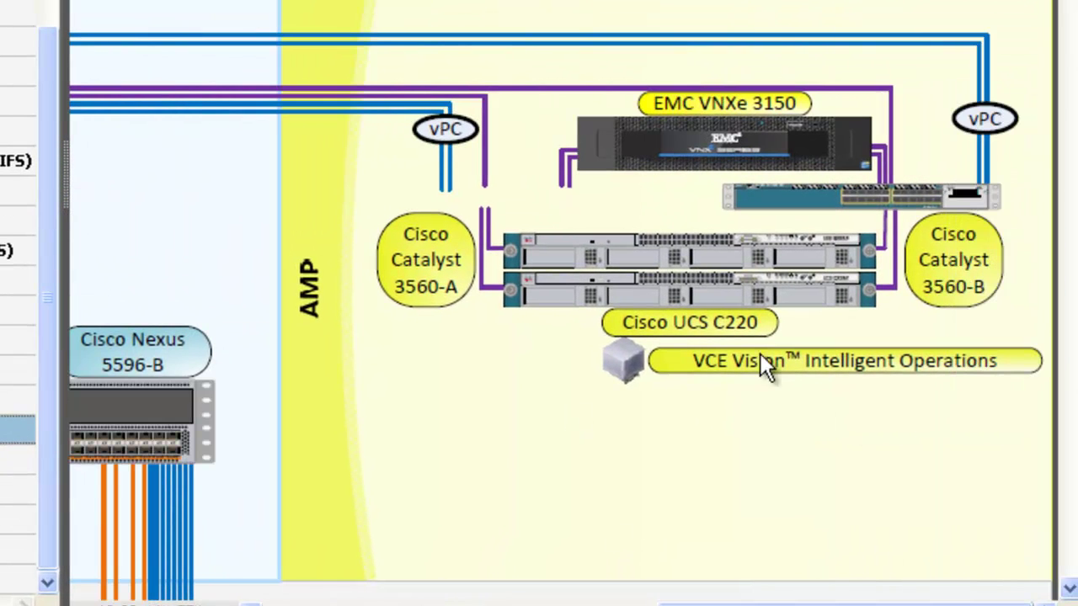